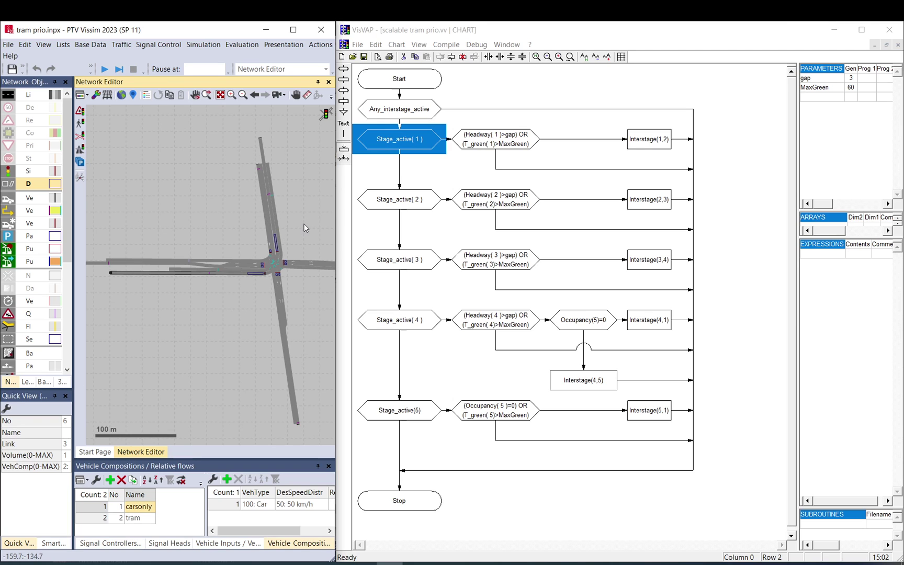
Inspect the links around the intersection and static vehicle route 16-1 in Vissim.
drag(304, 224, 226, 308)
click(227, 312)
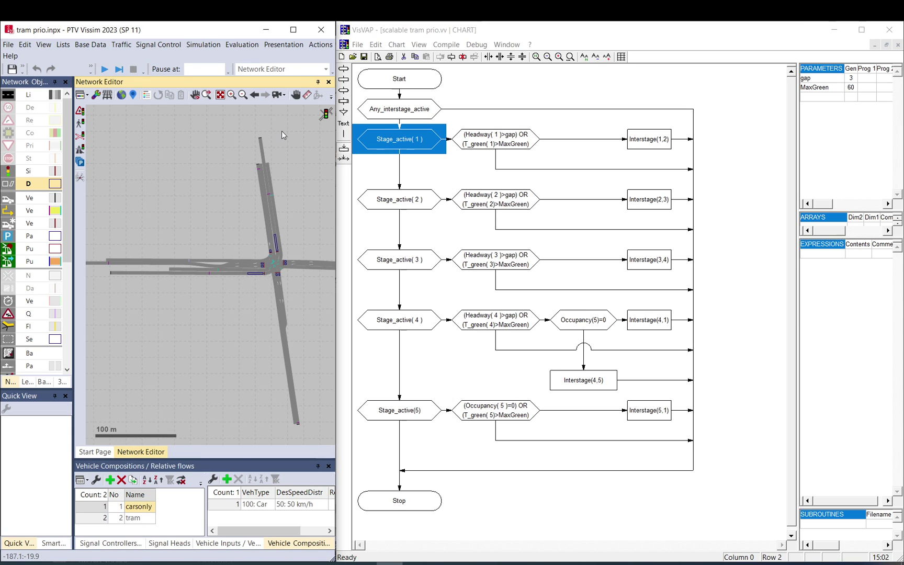
drag(282, 131, 231, 217)
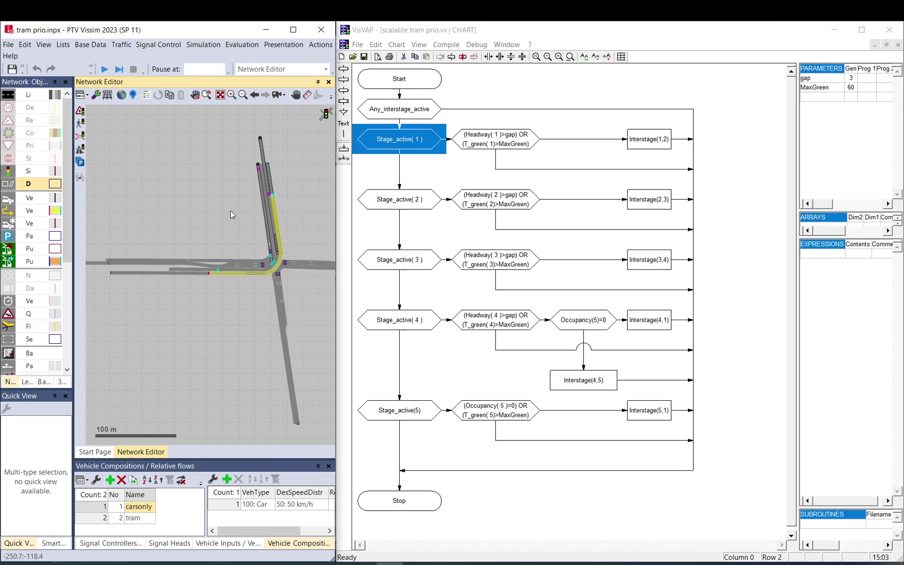
click(230, 210)
drag(296, 130, 234, 217)
click(219, 230)
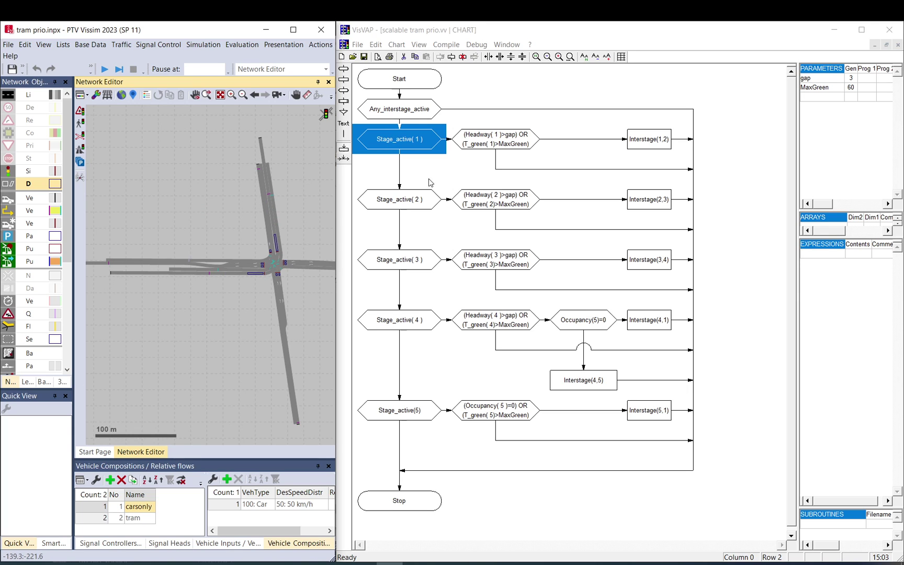
click(216, 271)
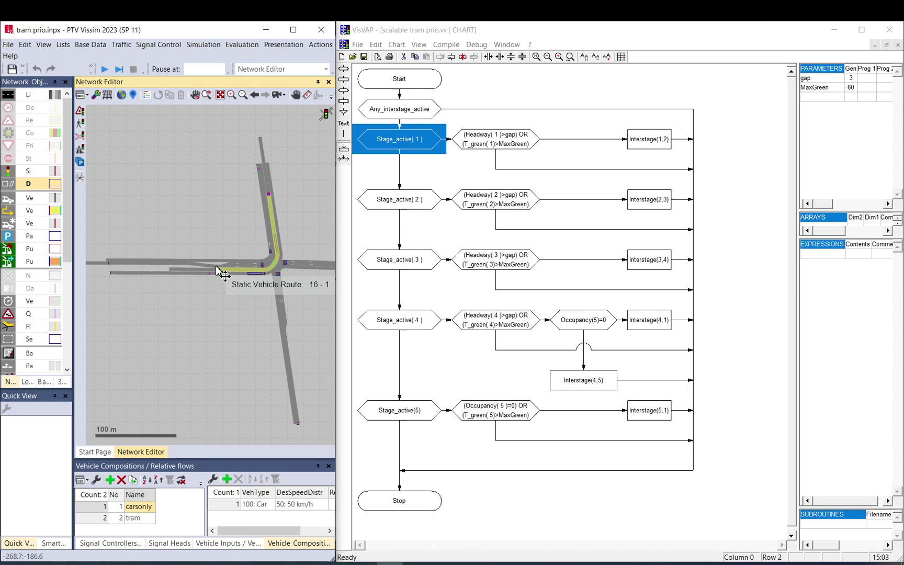
Review the stage 1–4 headway conditions and the stage 5 occupancy condition in the chart.
click(472, 145)
click(463, 208)
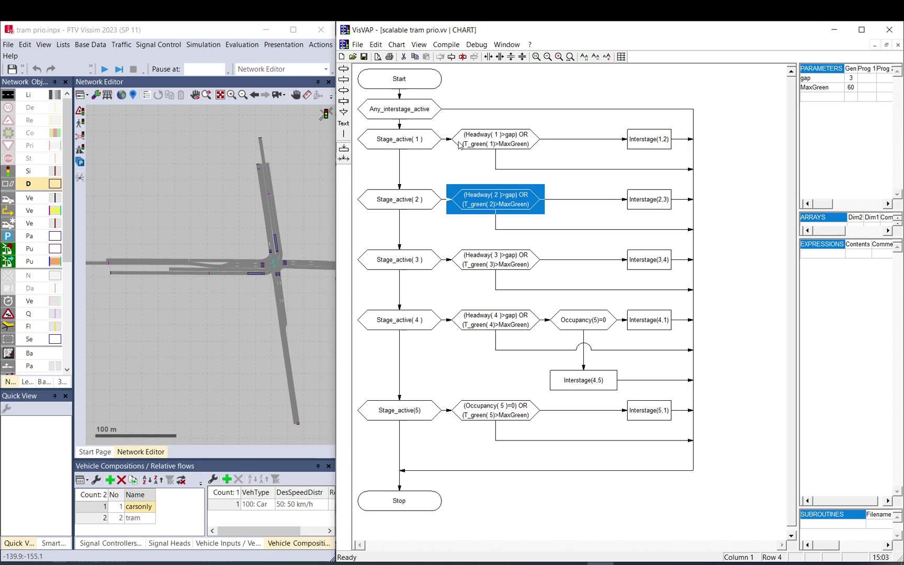
click(481, 146)
click(482, 204)
click(483, 264)
click(488, 322)
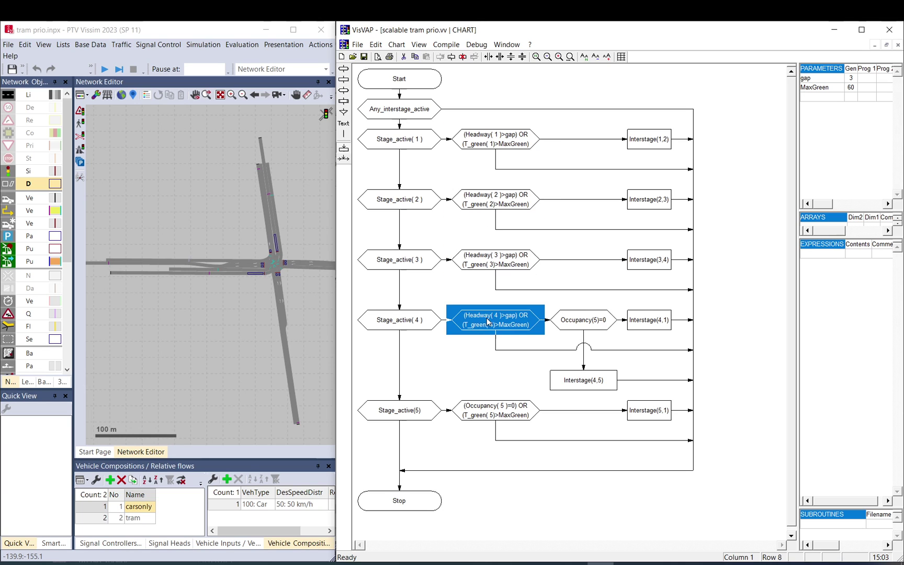
click(486, 406)
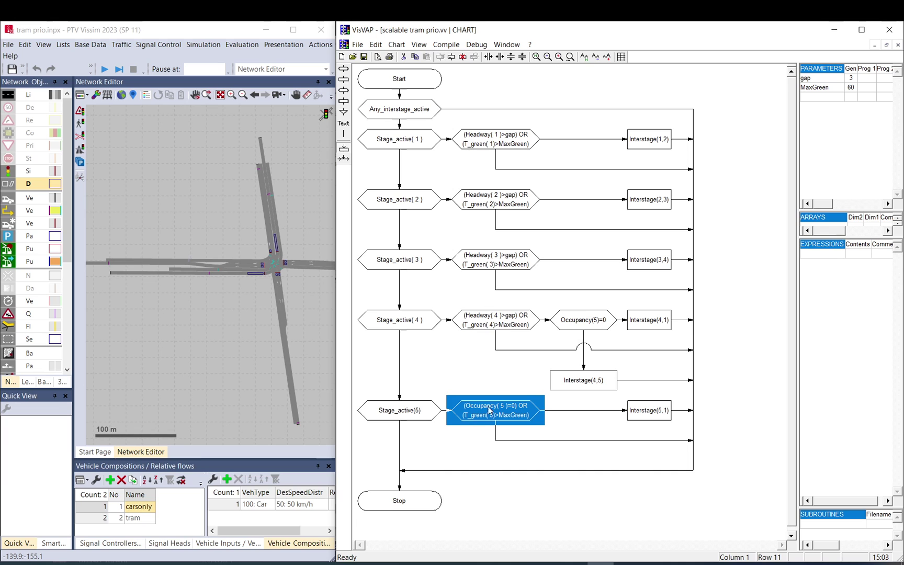
Check interstage 2's length value of 12 in the signal program file.
click(575, 564)
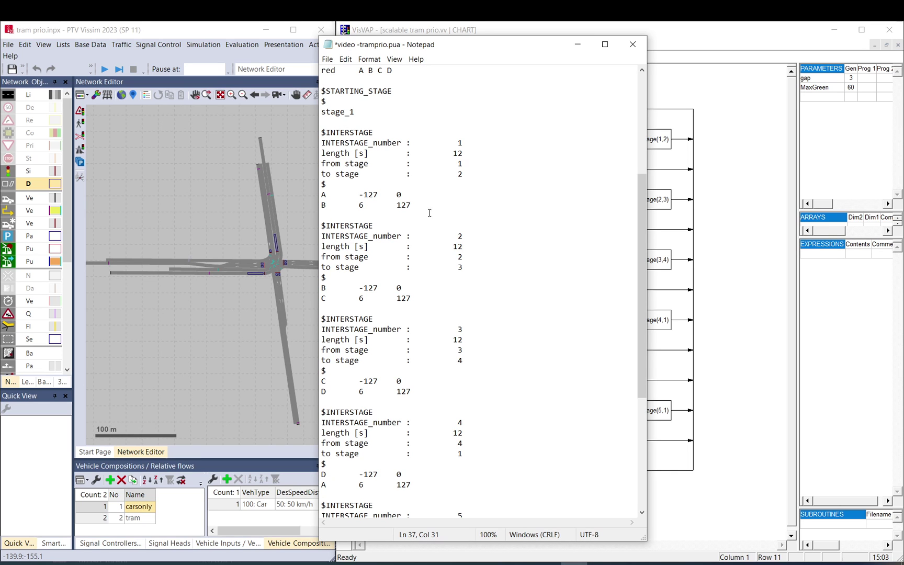
scroll(468, 175, down, 2)
drag(468, 185, 453, 187)
click(578, 44)
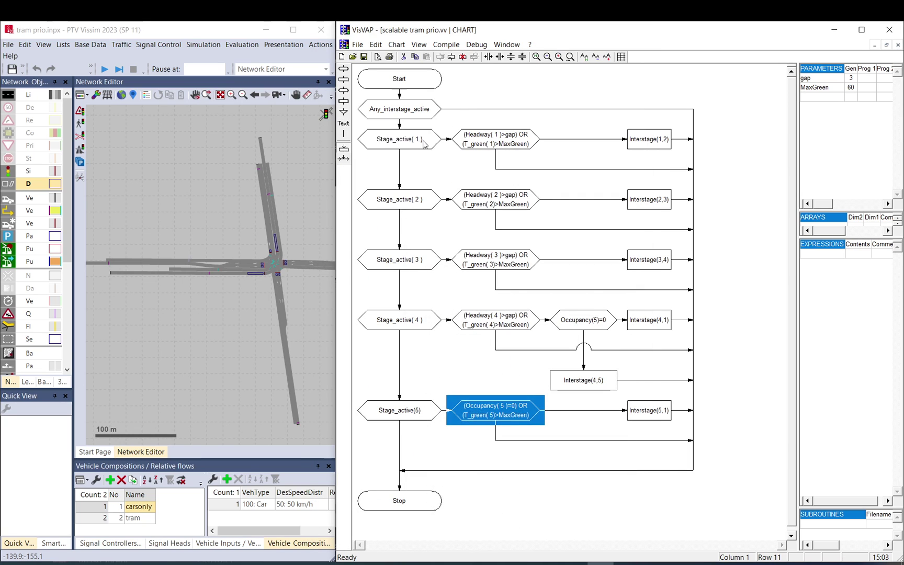
click(442, 145)
click(457, 144)
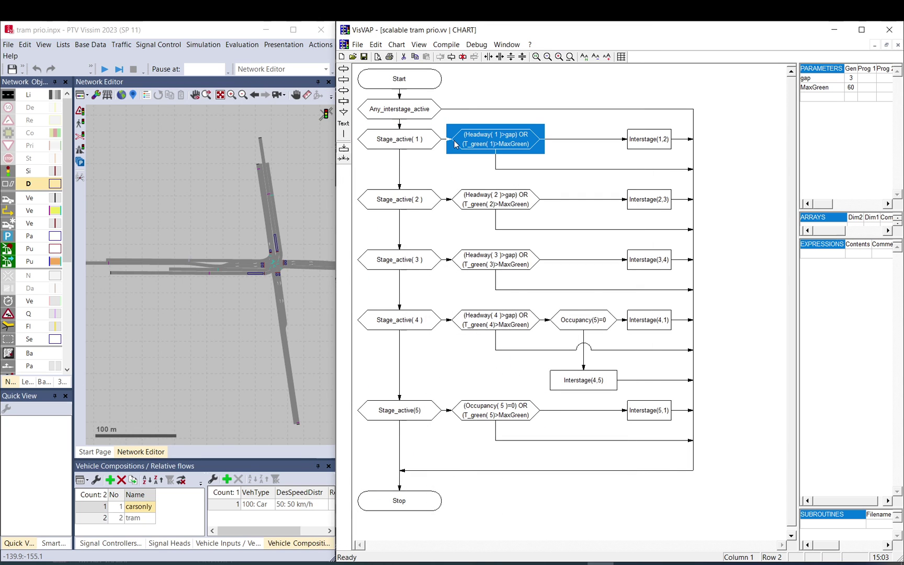
Insert a column after Stage_active(1) holding an Occupancy(5)=0 condition.
click(498, 57)
click(488, 204)
click(487, 140)
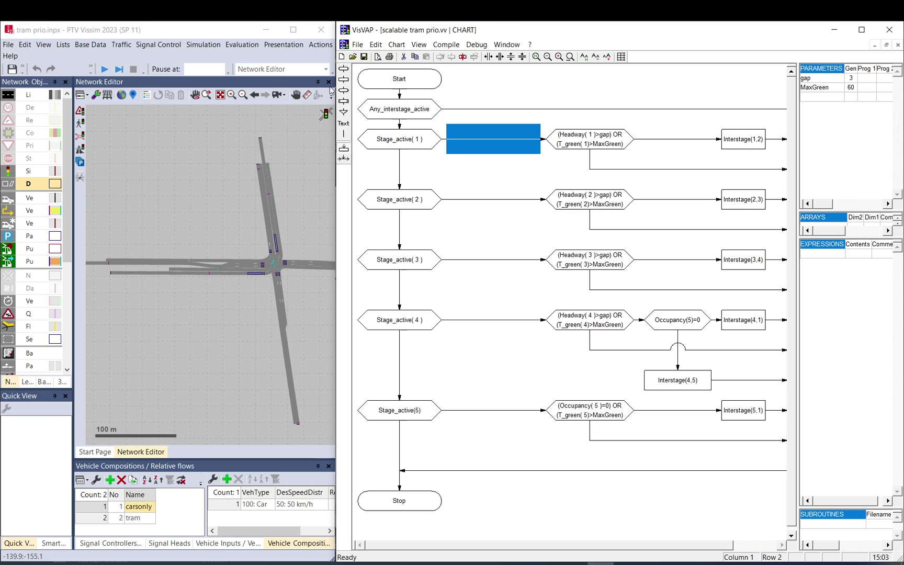
double_click(506, 138)
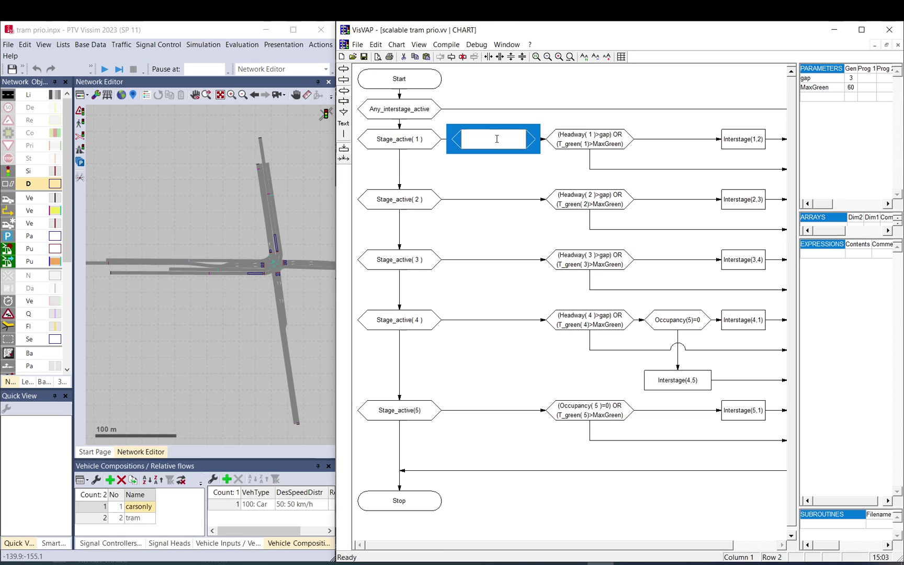
text(Occupancy(5)=0)
key(Return)
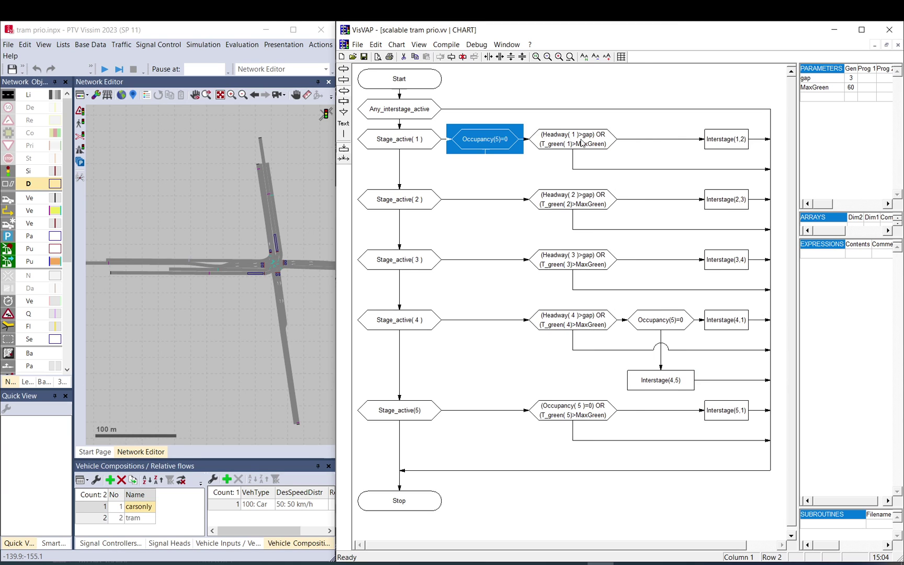
Add an Interstage(1,5) process box below the Occupancy(5)=0 condition.
click(591, 143)
drag(764, 141, 587, 423)
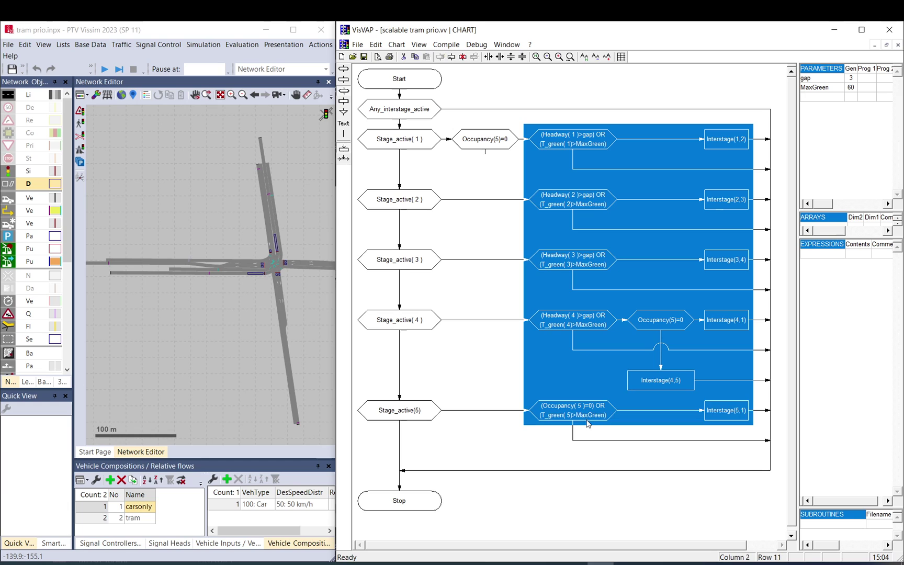
click(476, 140)
click(487, 176)
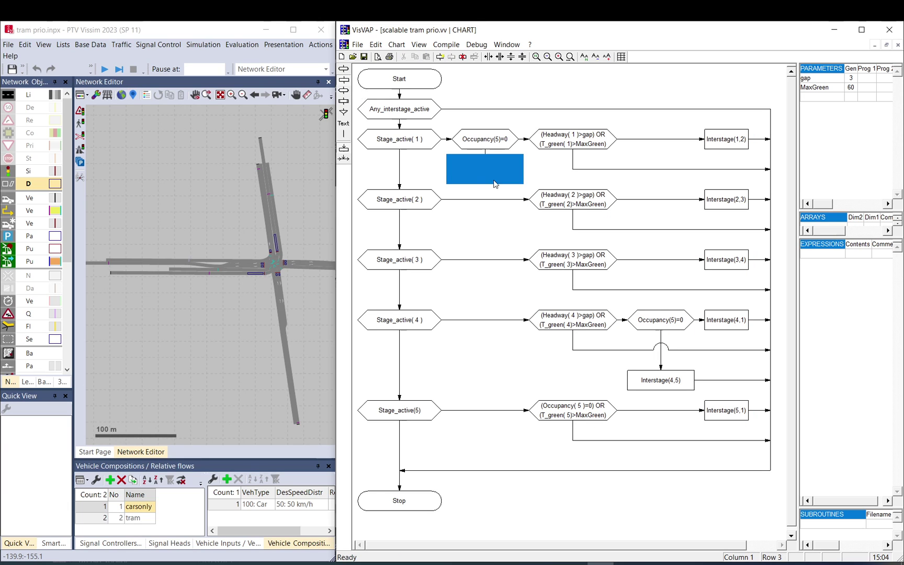
double_click(486, 163)
text(Interstage)
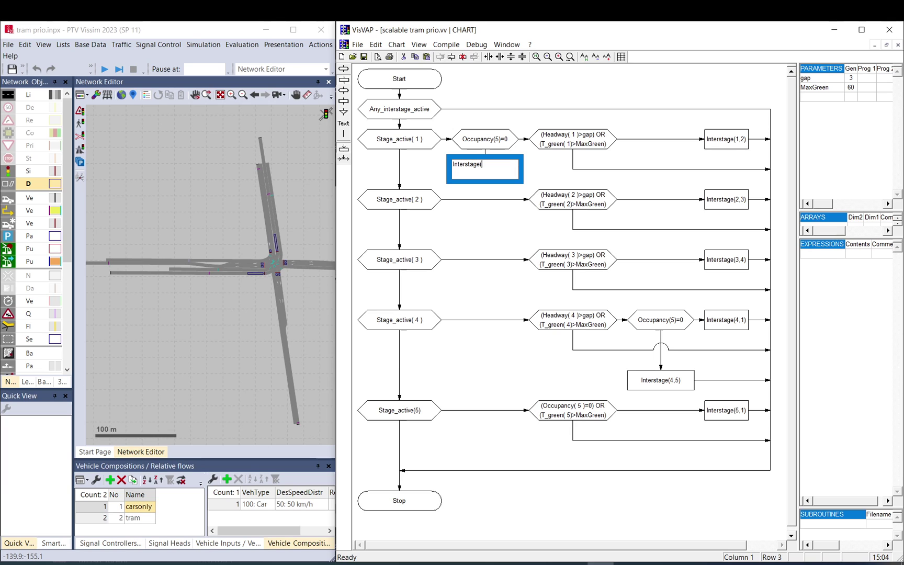
text((1,5))
key(Return)
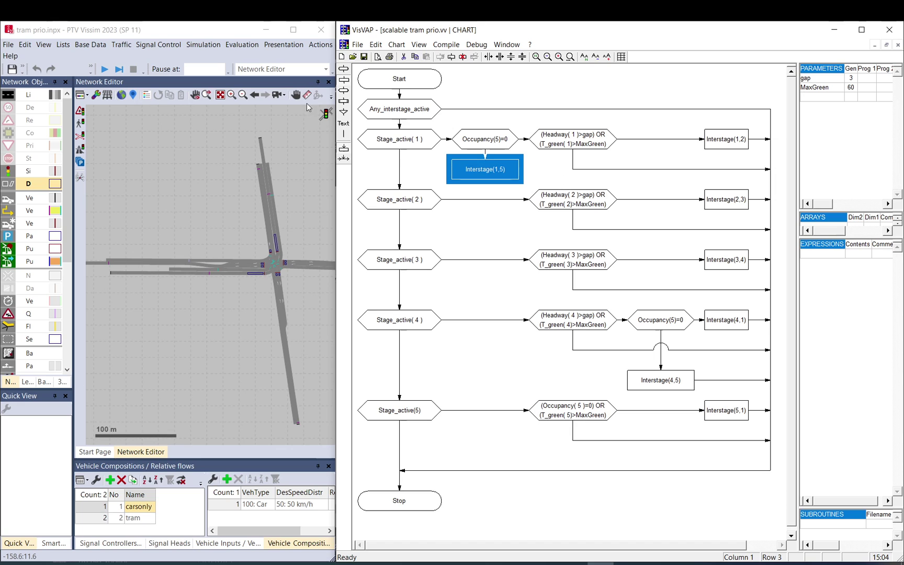
click(540, 167)
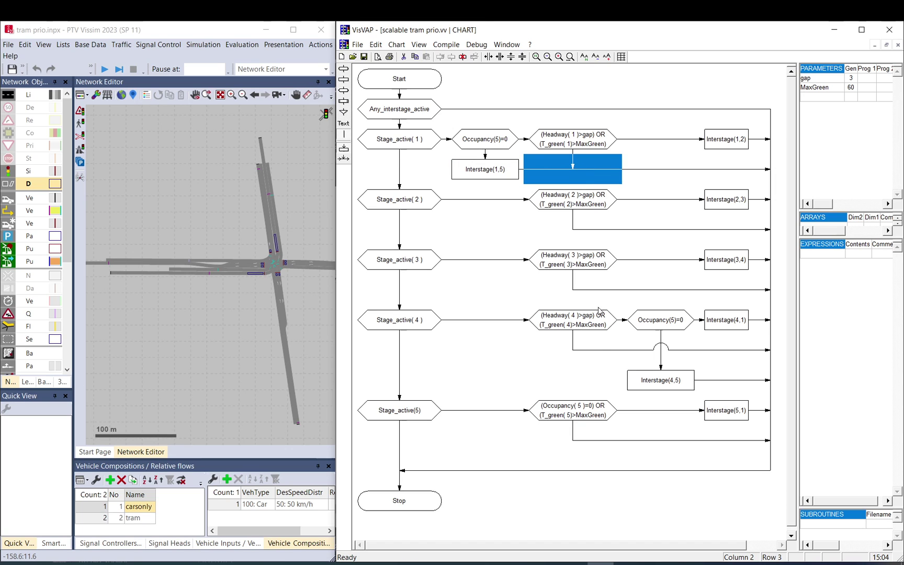
Duplicate the INTERSTAGE 6 block just above $END in tramprio.pua.
click(574, 563)
scroll(555, 264, down, 5)
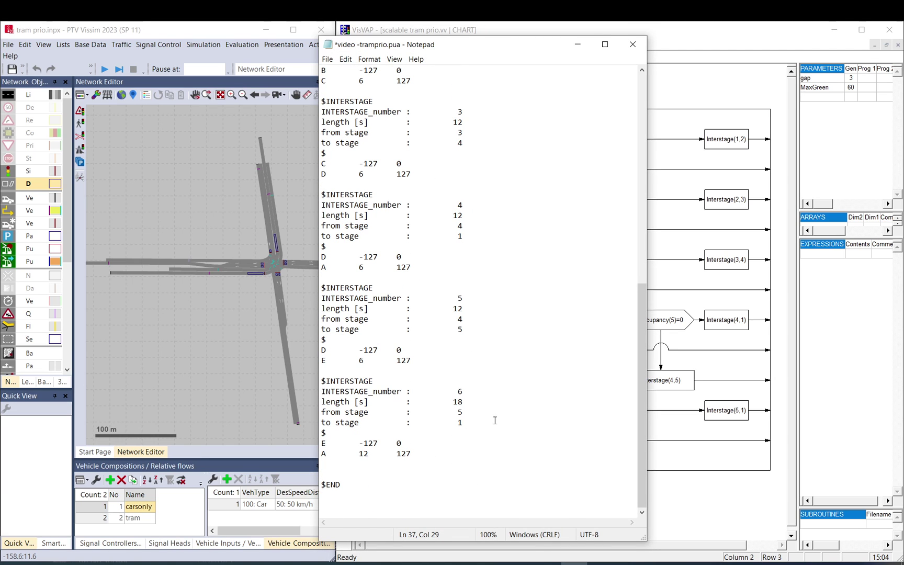
scroll(444, 215, up, 5)
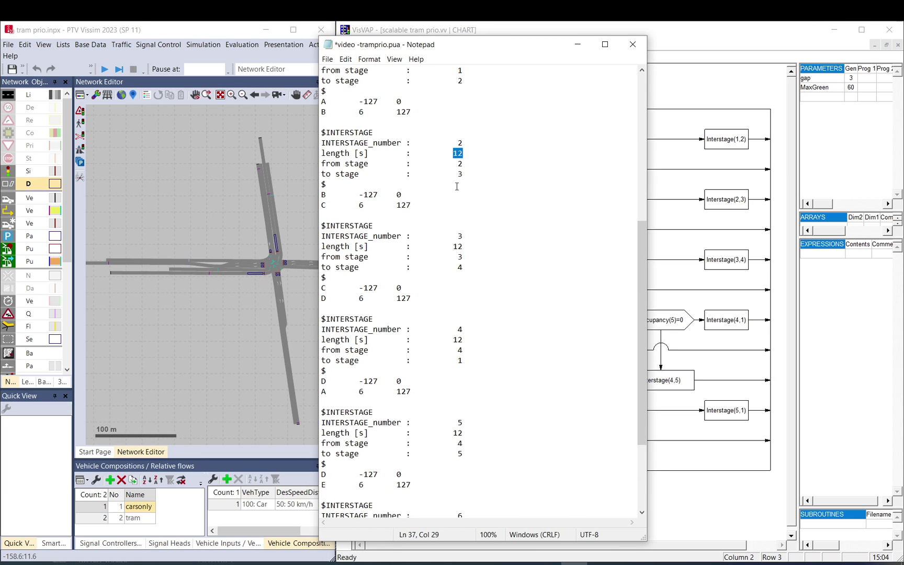
click(465, 112)
click(456, 152)
scroll(487, 314, down, 5)
drag(448, 456, 323, 372)
key(ctrl+c)
click(357, 477)
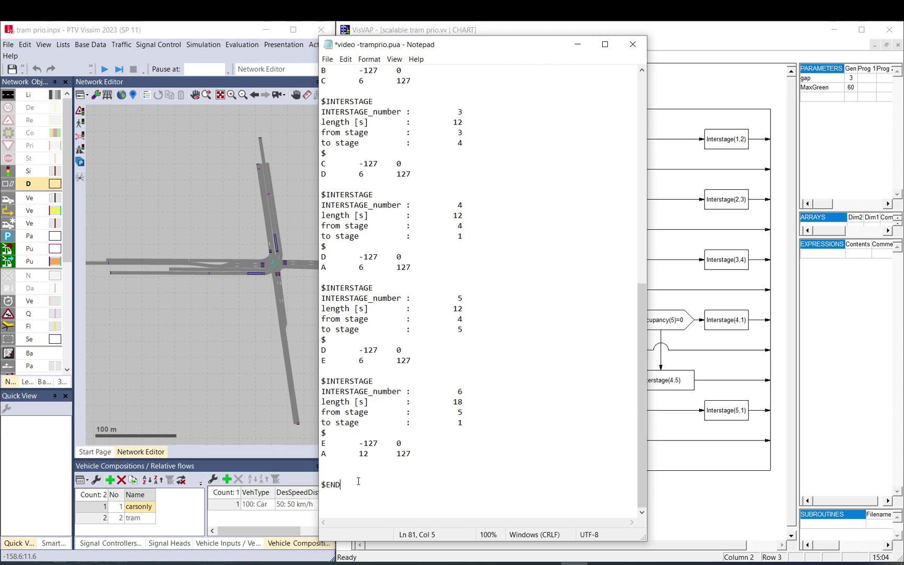
key(Return)
key(Return)
key(ctrl+v)
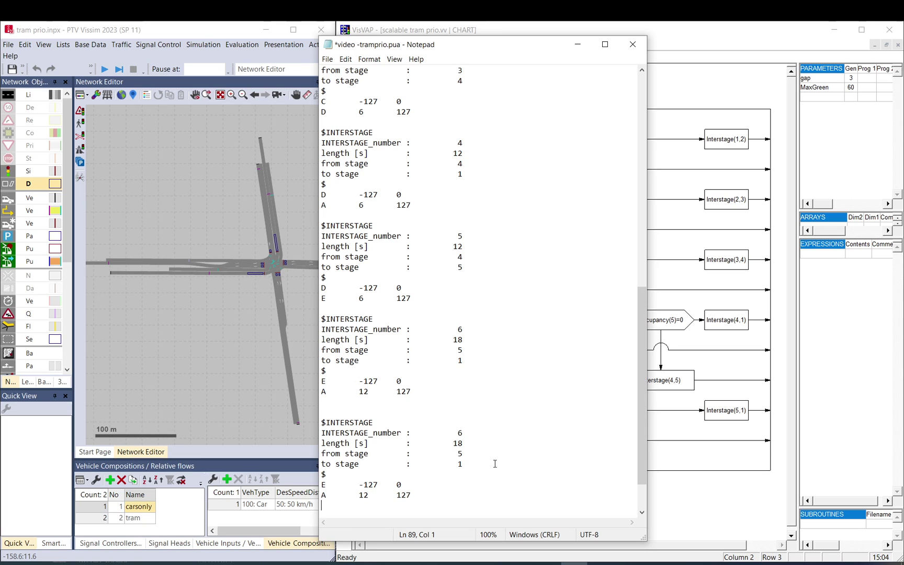
Renumber the copy as INTERSTAGE 7 from stage 1 to stage 5 and adjust its last timing line.
double_click(360, 496)
text(6)
drag(364, 299, 461, 294)
double_click(459, 453)
text(1)
double_click(460, 464)
text(5)
double_click(460, 432)
text(7)
drag(465, 253, 464, 300)
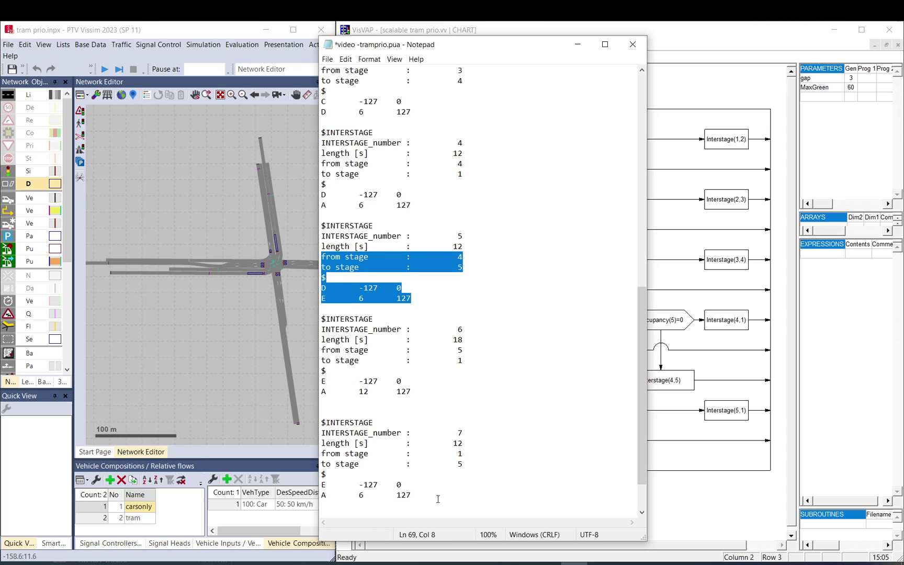
drag(436, 496, 325, 433)
scroll(365, 463, down, 2)
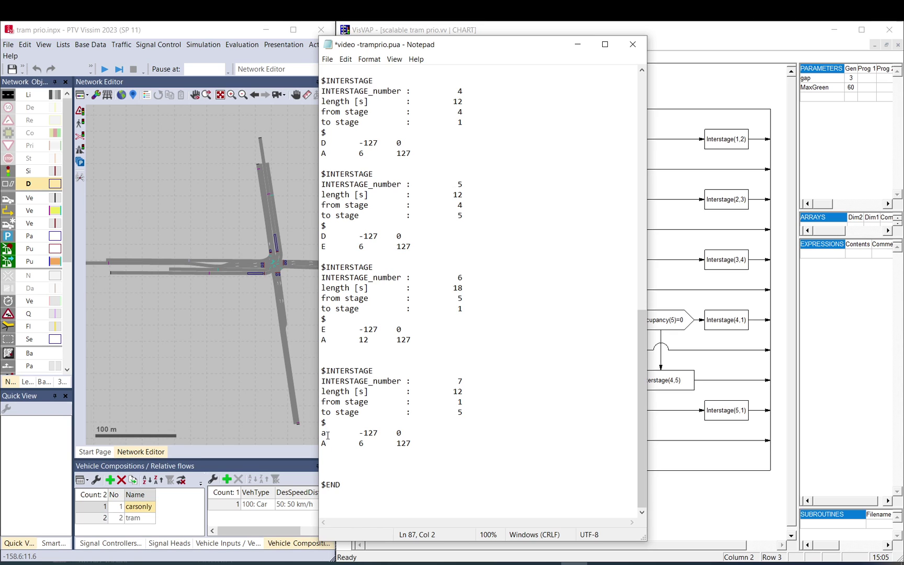
Set interstage 7's signal group letters to A and E.
key(shift+Left)
key(Down)
key(shift+Left)
text(E)
drag(434, 443, 327, 363)
click(324, 465)
Turn the copied block into INTERSTAGE 8 starting from stage 2.
scroll(325, 466, up, 17)
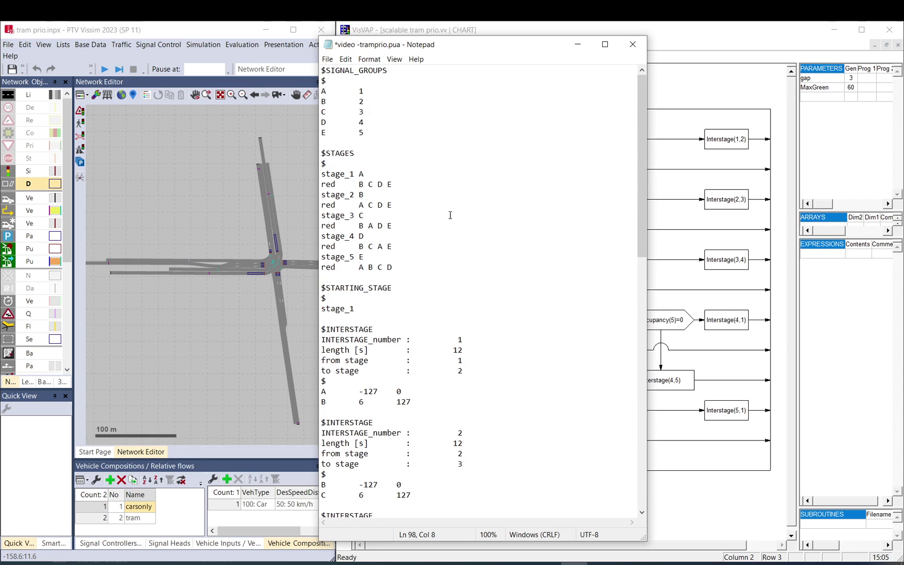
click(363, 269)
scroll(367, 244, down, 19)
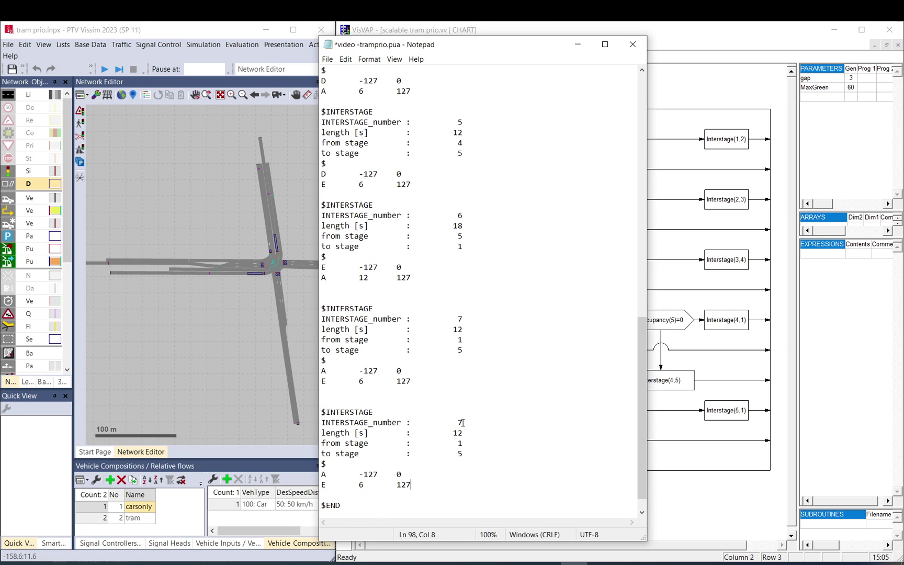
drag(463, 422, 452, 423)
text(8)
double_click(460, 444)
text(2)
drag(325, 475, 321, 475)
Duplicate interstage 8 before $END as INTERSTAGE 9 starting from stage 3.
drag(450, 490, 324, 390)
key(ctrl+c)
click(330, 495)
key(ctrl+v)
key(Return)
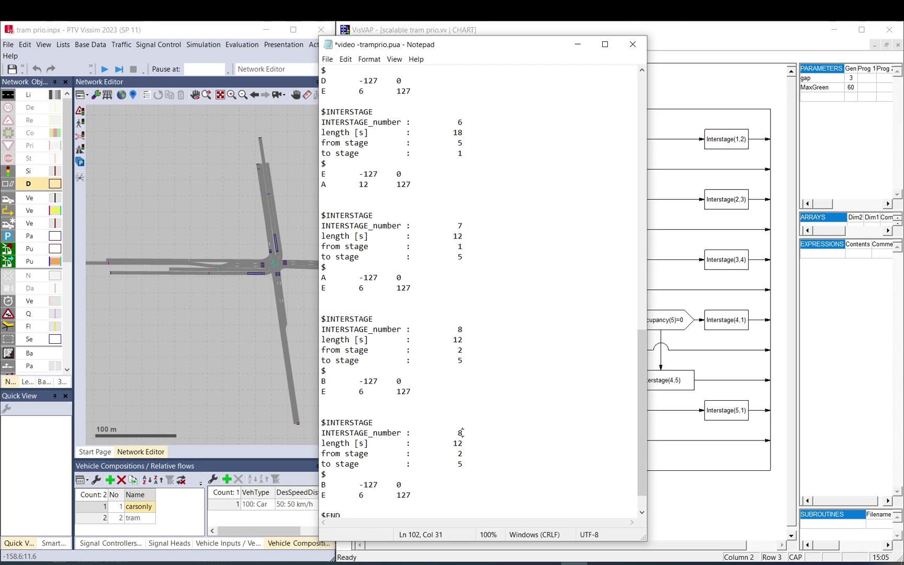
double_click(460, 453)
text(3)
Save tramprio.pua through the File menu.
scroll(354, 171, up, 2)
drag(385, 132, 413, 153)
click(414, 154)
click(327, 60)
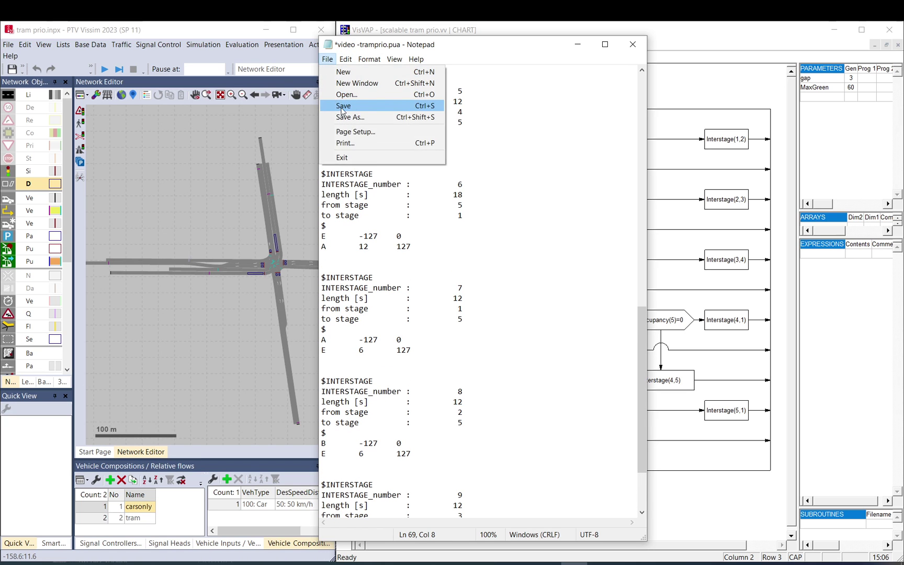
click(341, 105)
click(578, 44)
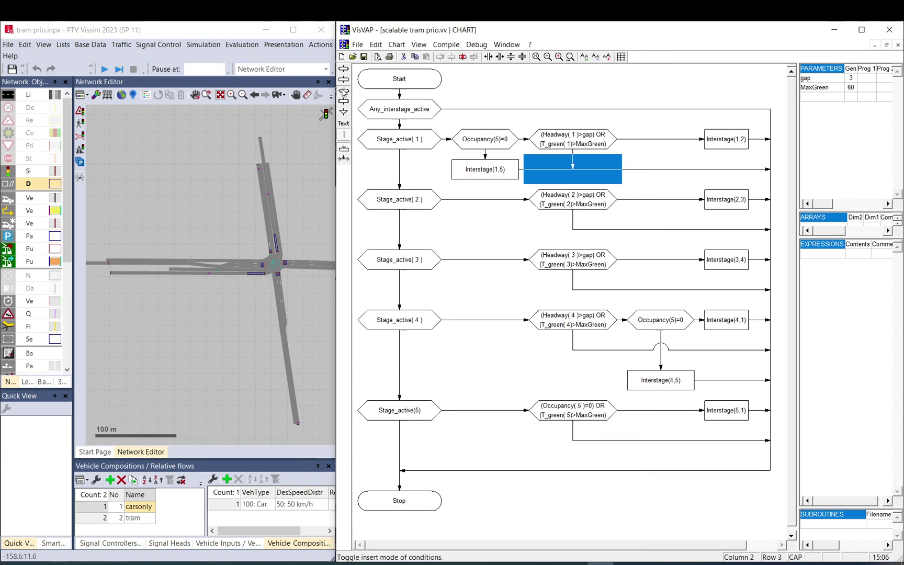
Add Occupancy(5)=0 decision nodes in the stage 2, 3 and 4 rows.
click(476, 198)
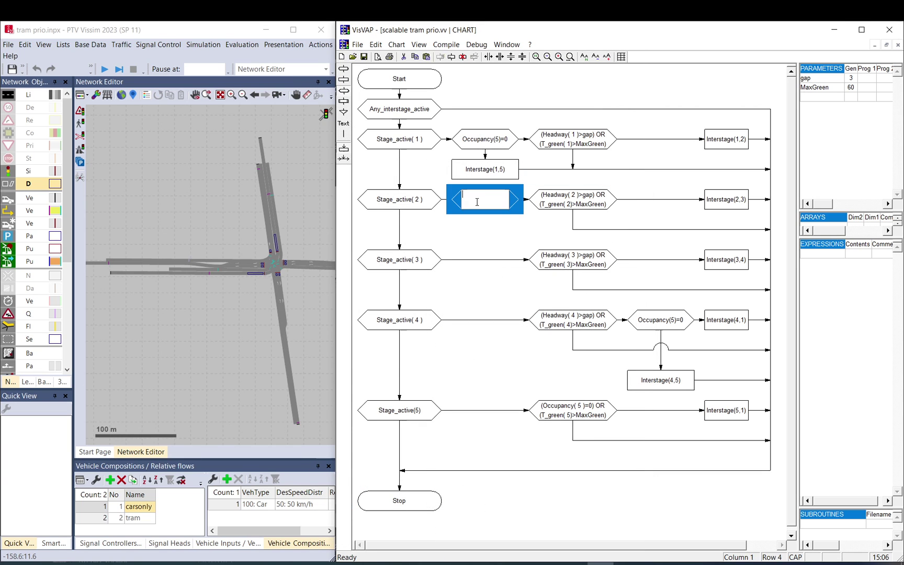
click(476, 261)
click(476, 325)
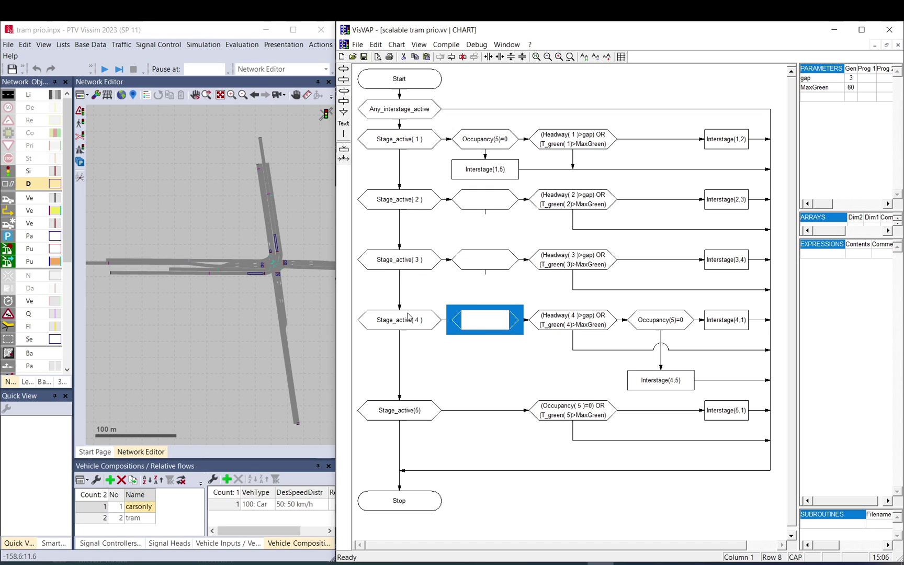
double_click(502, 141)
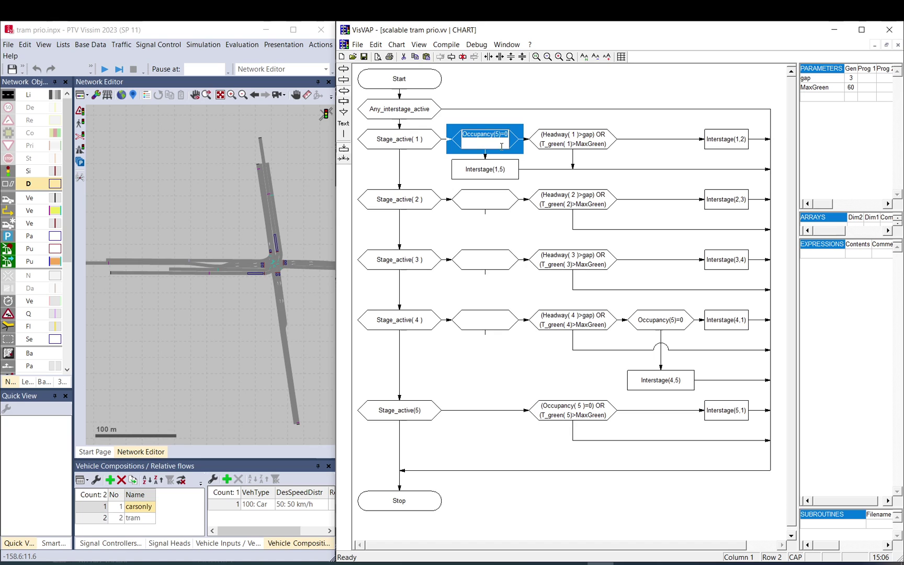
key(ctrl+c)
double_click(487, 205)
key(ctrl+v)
double_click(485, 259)
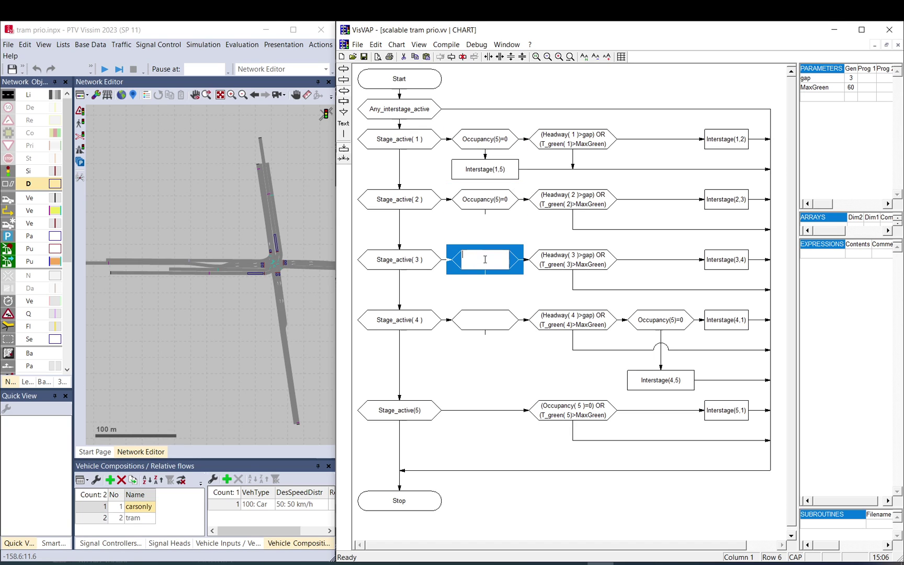
key(ctrl+v)
double_click(492, 321)
key(ctrl+v)
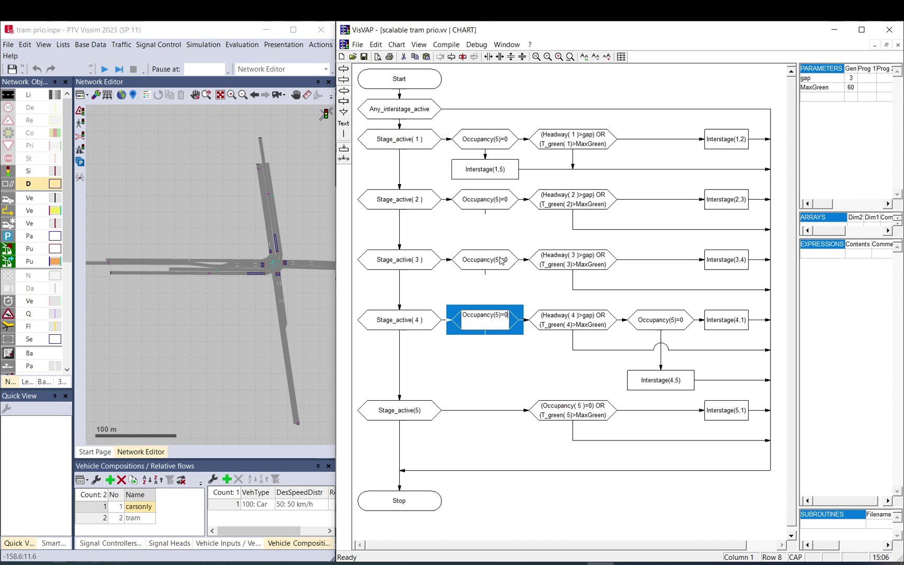
key(Return)
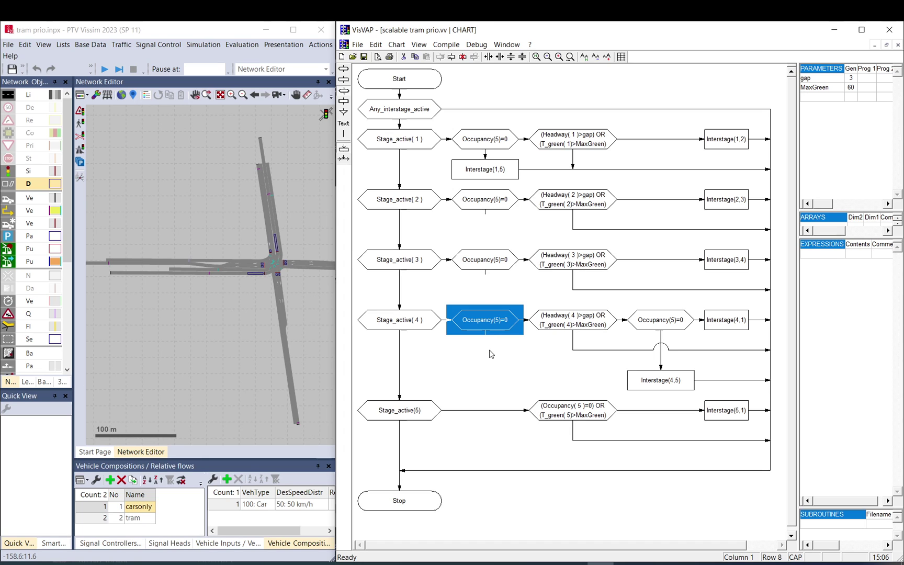
Place statement boxes below each new check, filled with Interstage(1,5) text.
click(345, 103)
click(486, 224)
click(500, 285)
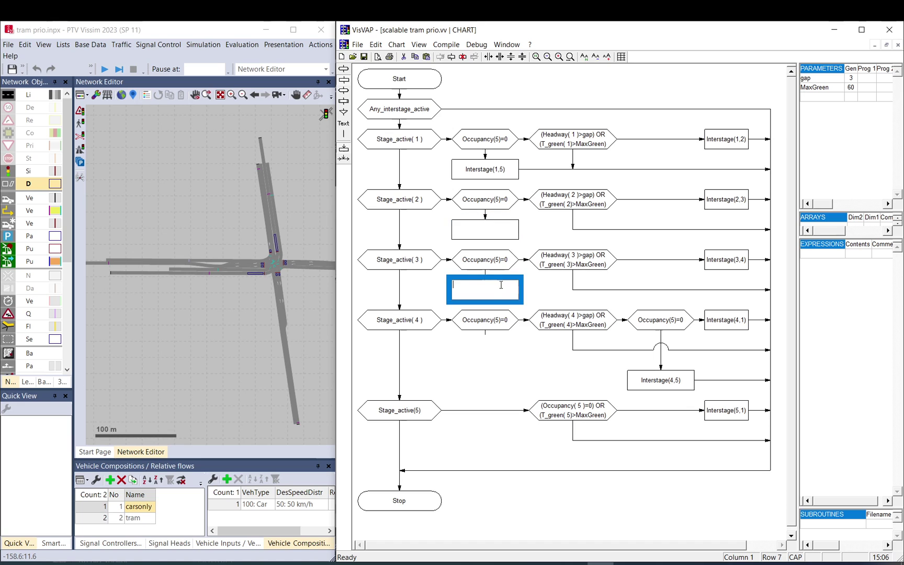
click(486, 345)
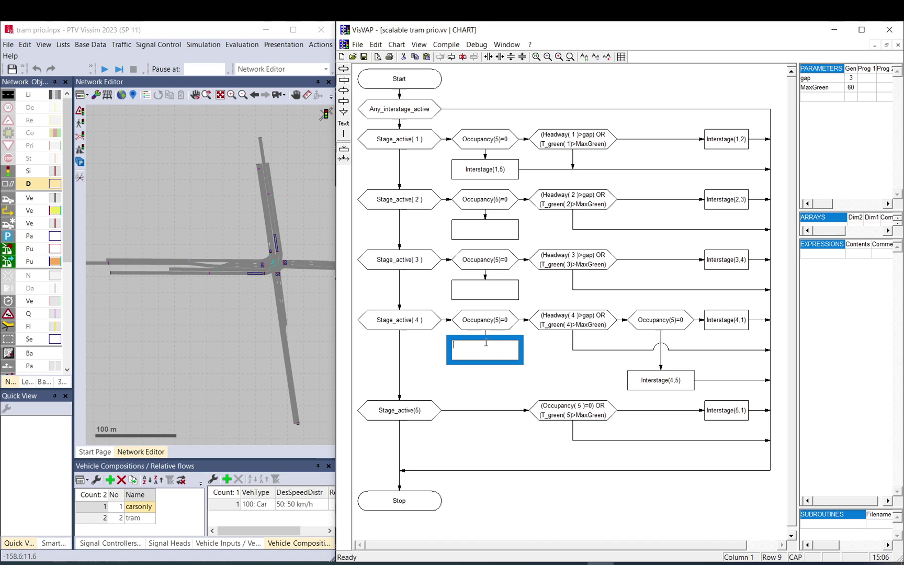
double_click(493, 173)
key(ctrl+c)
double_click(497, 234)
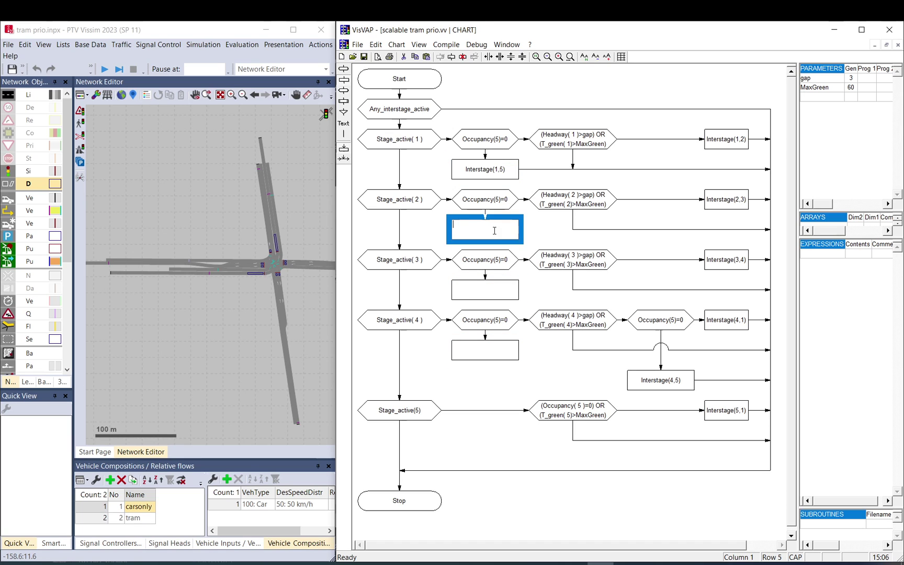
key(ctrl+v)
double_click(487, 293)
key(ctrl+v)
double_click(477, 350)
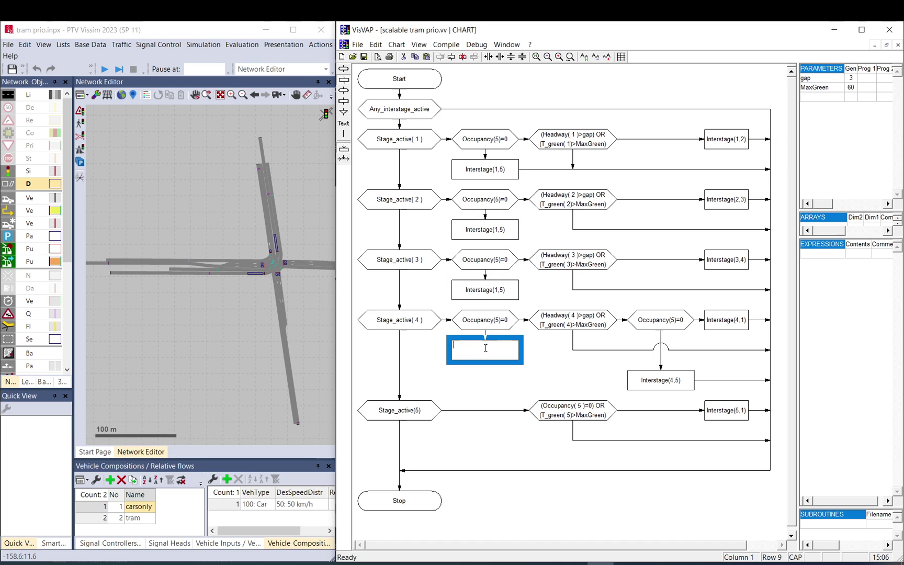
key(ctrl+v)
Change the three boxes to Interstage(2,5), Interstage(3,5) and Interstage(4,5).
double_click(486, 226)
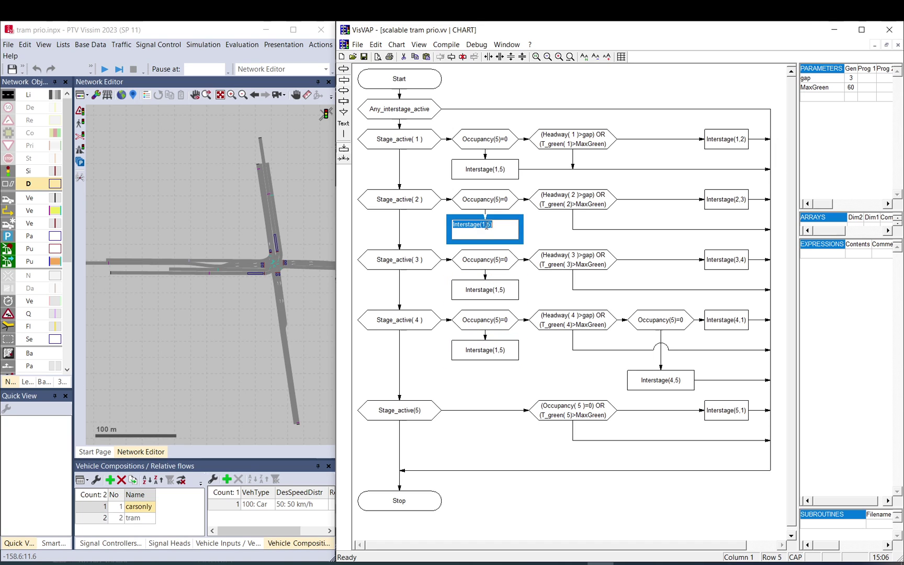
click(484, 225)
text(2)
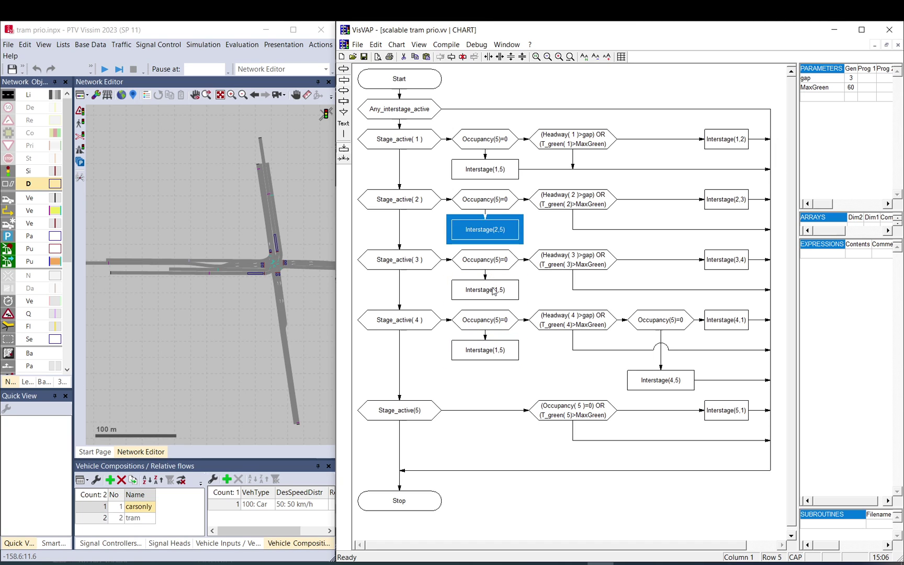
double_click(495, 288)
double_click(484, 283)
text(3)
double_click(489, 349)
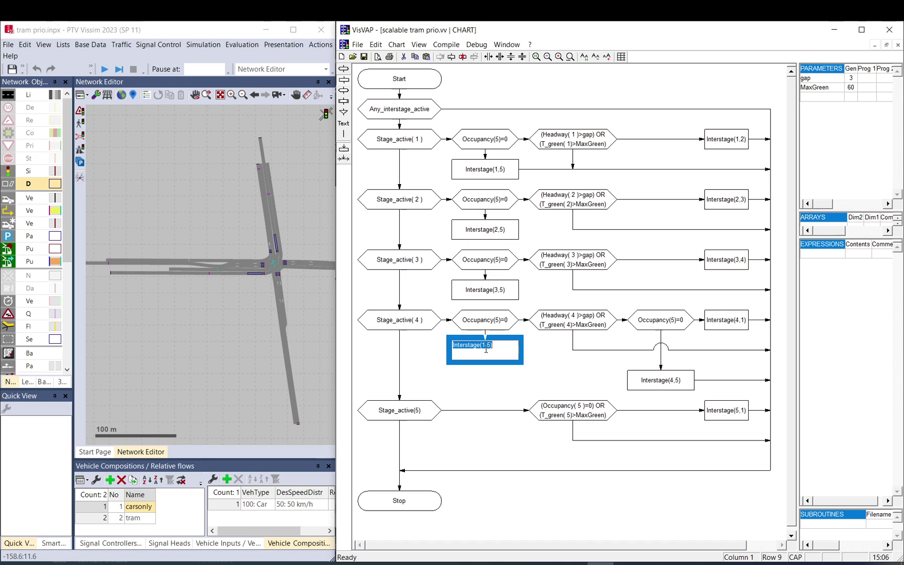
double_click(483, 346)
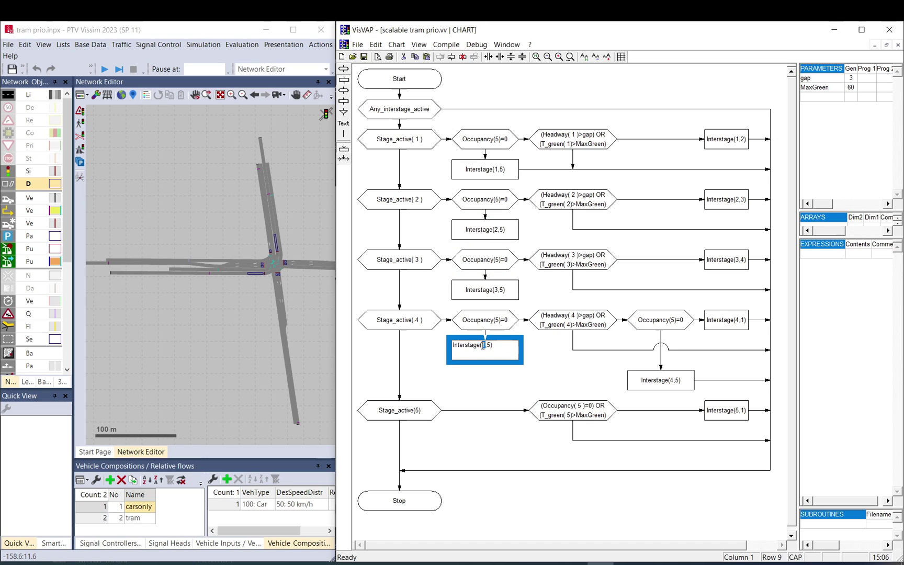
text(4)
click(532, 369)
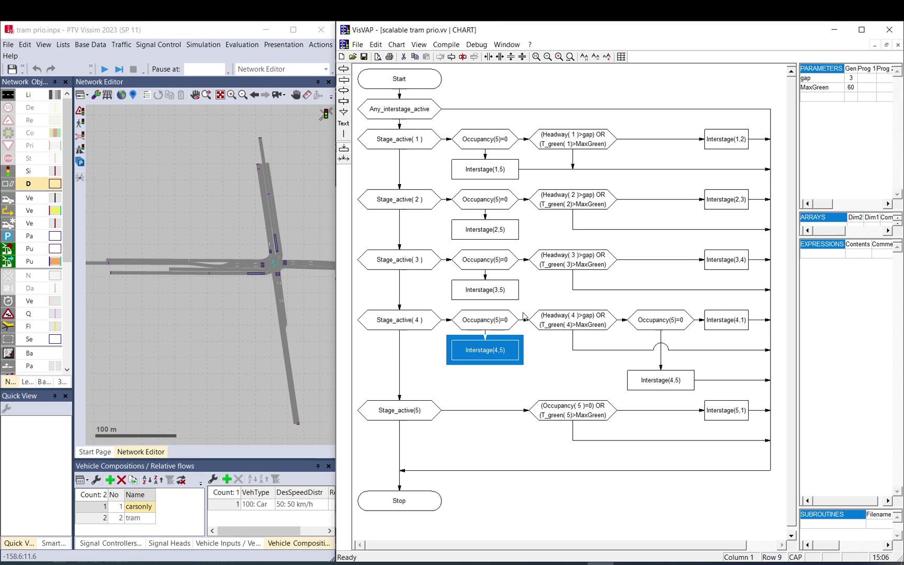
Connect the Interstage(2,5), (3,5) and (4,5) boxes to the return line.
click(343, 135)
click(516, 229)
click(601, 230)
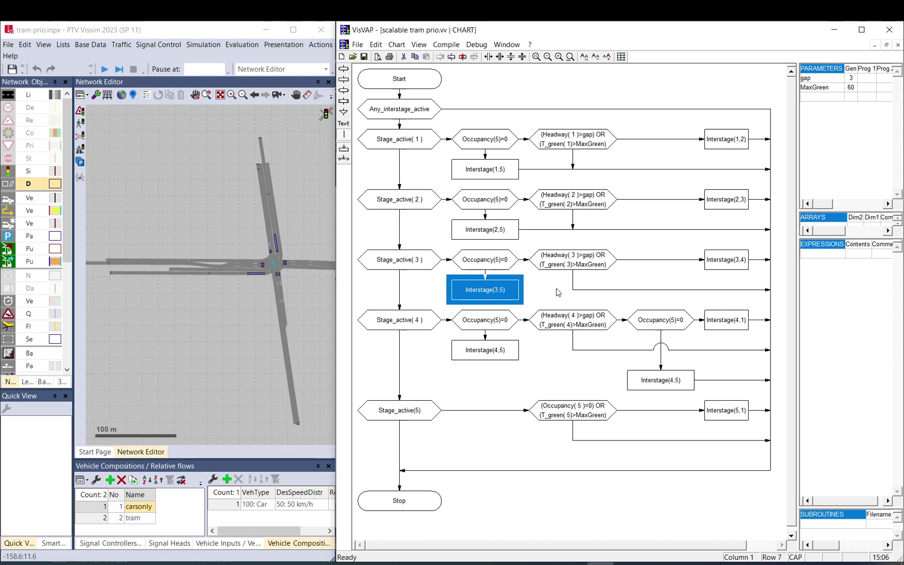
click(560, 290)
click(529, 340)
click(518, 348)
click(569, 352)
click(603, 373)
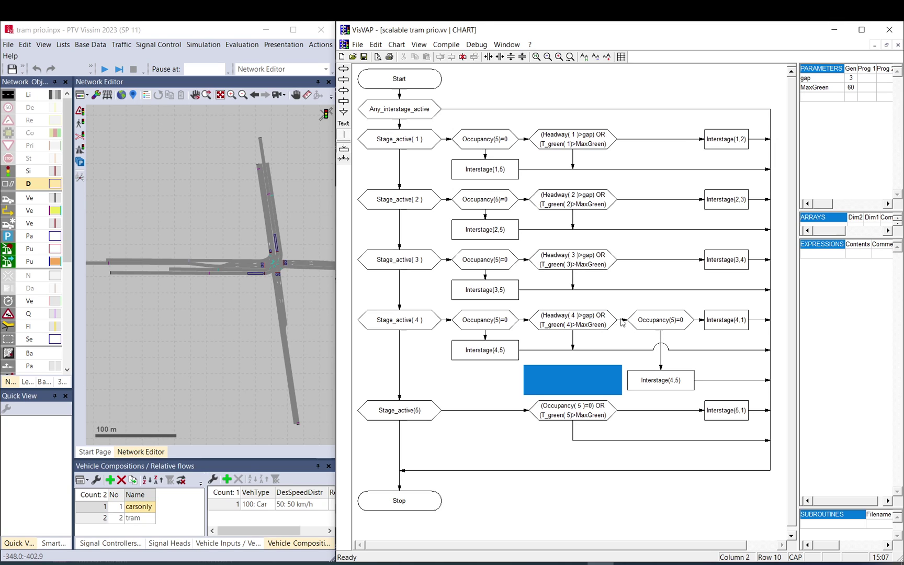
click(676, 325)
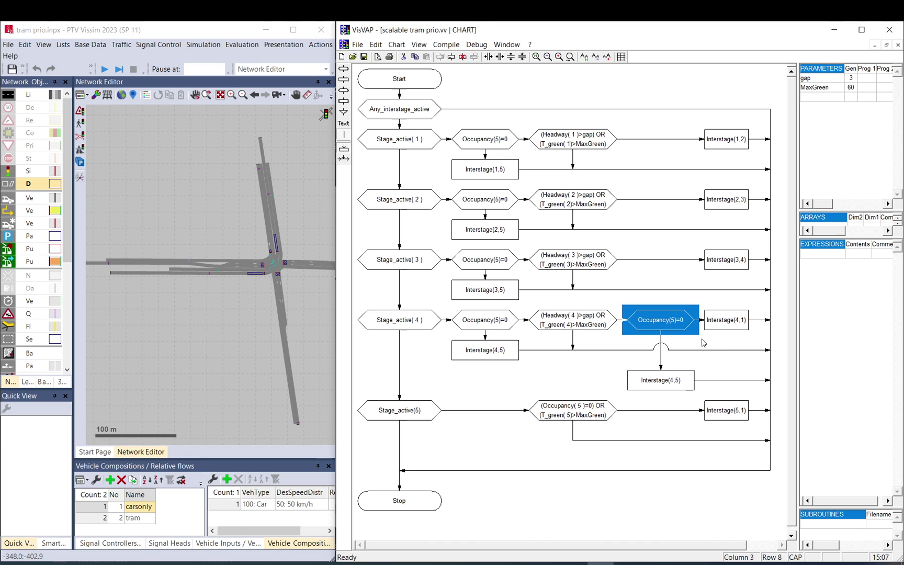
click(204, 237)
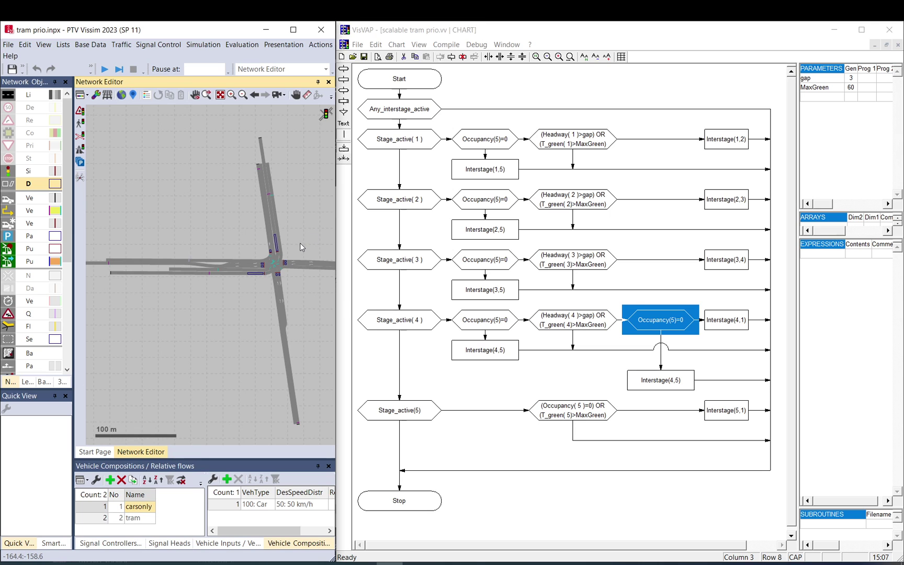
Show the Vehicle Inputs list and enlarge it to reveal all six volumes.
right_click(22, 197)
click(43, 203)
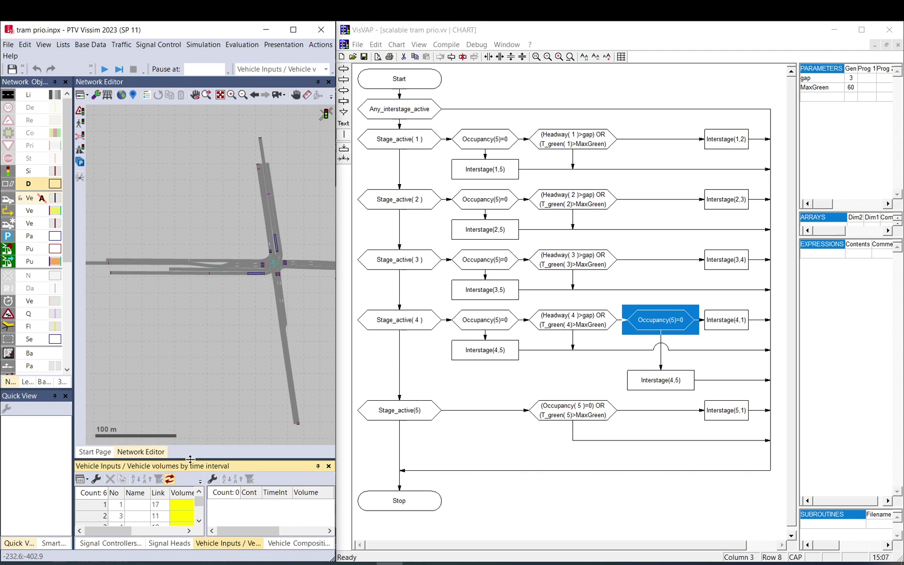
drag(189, 459, 190, 403)
drag(205, 460, 256, 460)
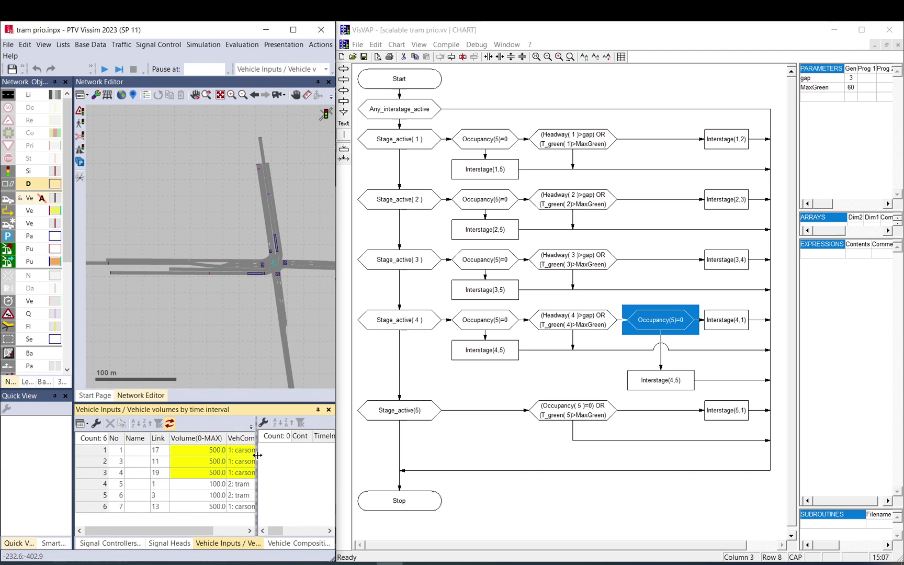
Set the car input volumes to 100 and the two tram volumes to 3 and 20.
click(215, 449)
text(1)
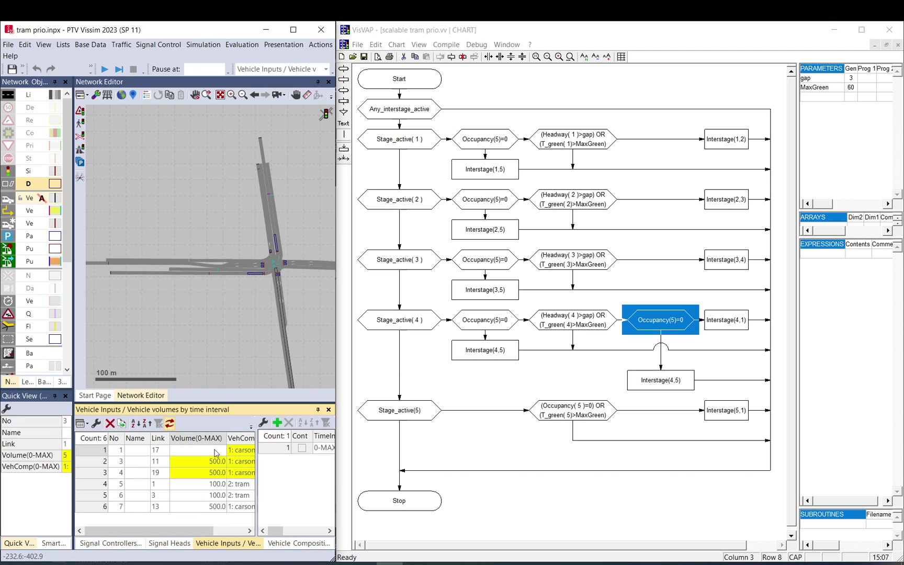
text(00)
key(Return)
key(Return)
text(10)
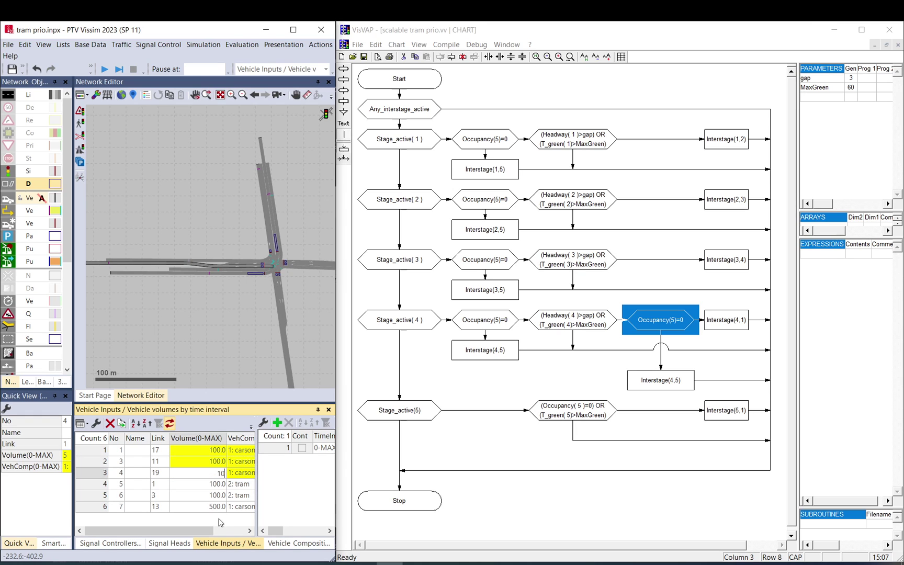
key(Return)
click(206, 485)
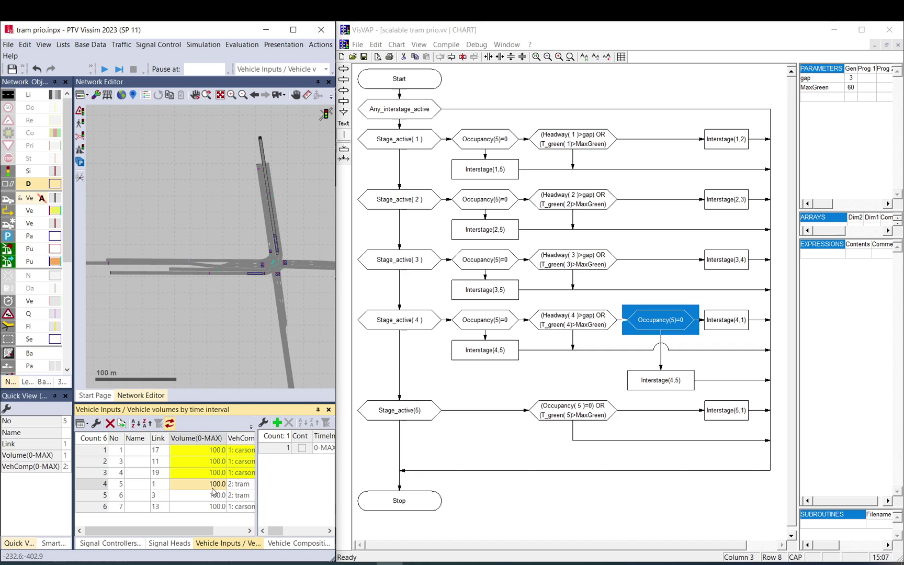
text(3)
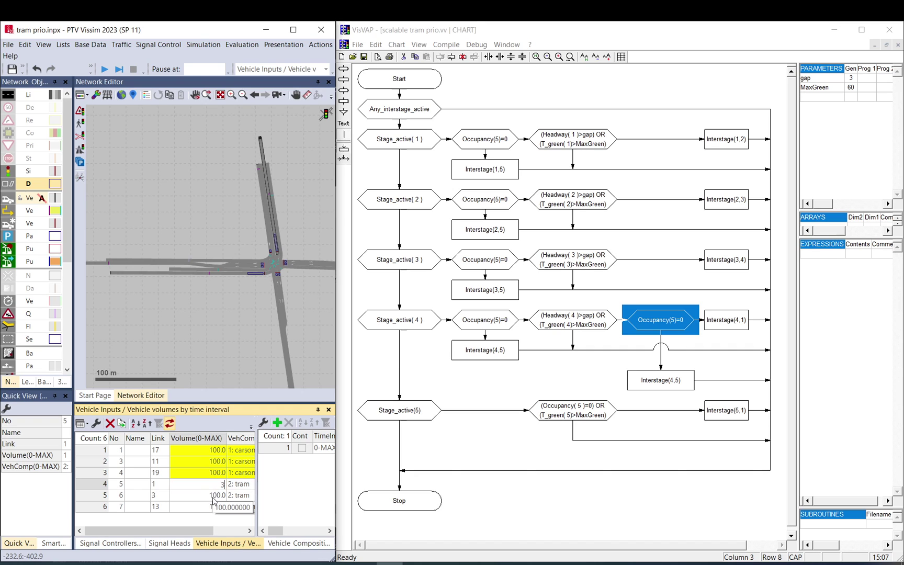
click(214, 495)
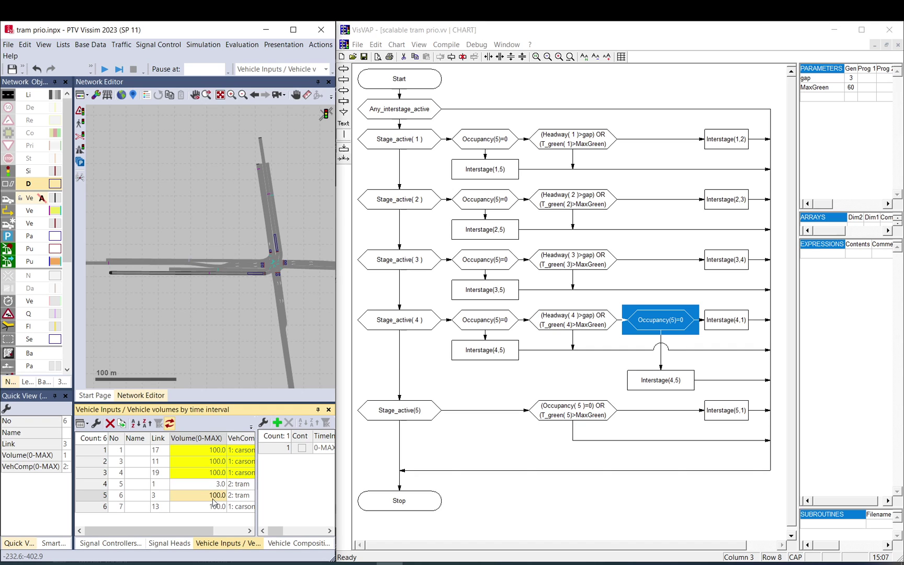
text(20)
click(214, 485)
click(228, 251)
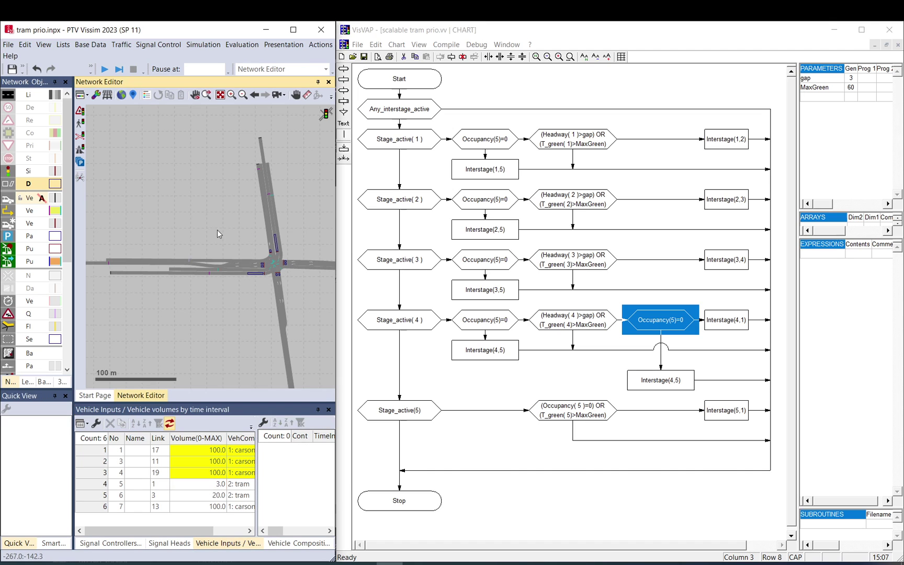
Regenerate the VAP controller code from the chart, overwriting the previous VAP file.
click(105, 70)
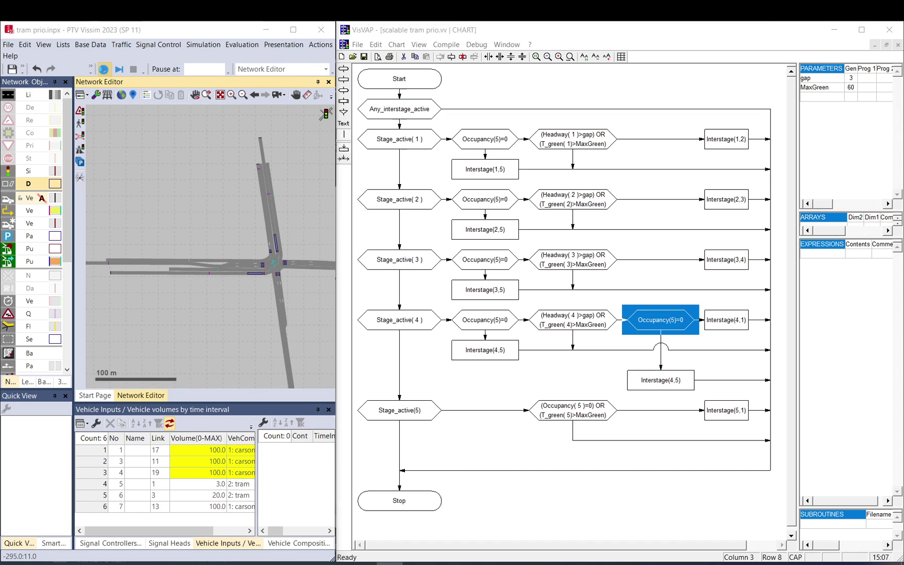
click(530, 303)
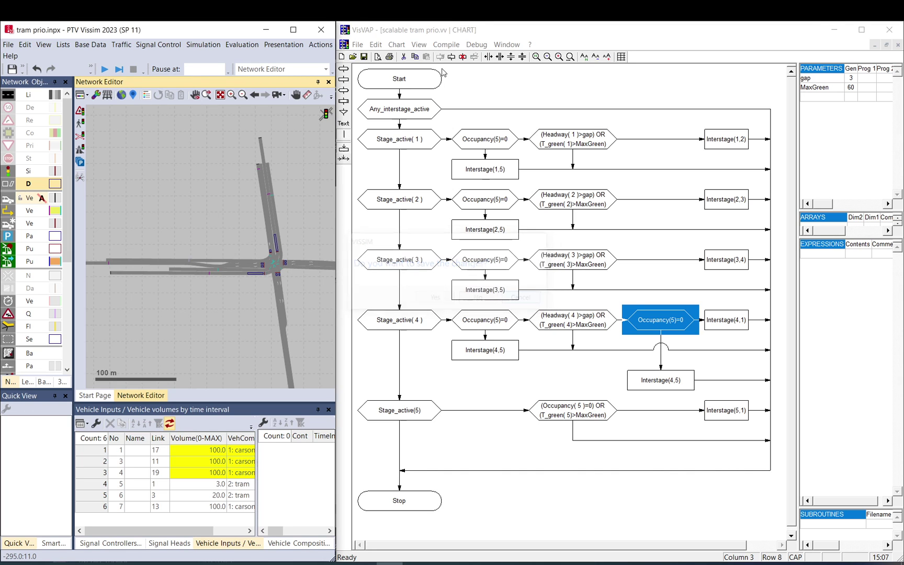
click(441, 45)
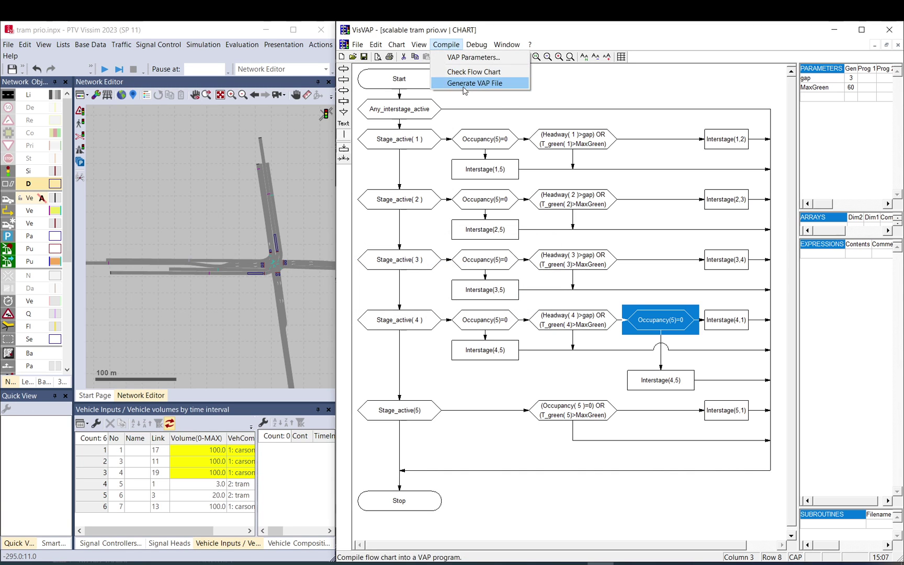
click(463, 84)
click(657, 328)
click(649, 326)
click(706, 324)
Start the Vissim simulation with the new controller, saving the network changes first.
click(104, 69)
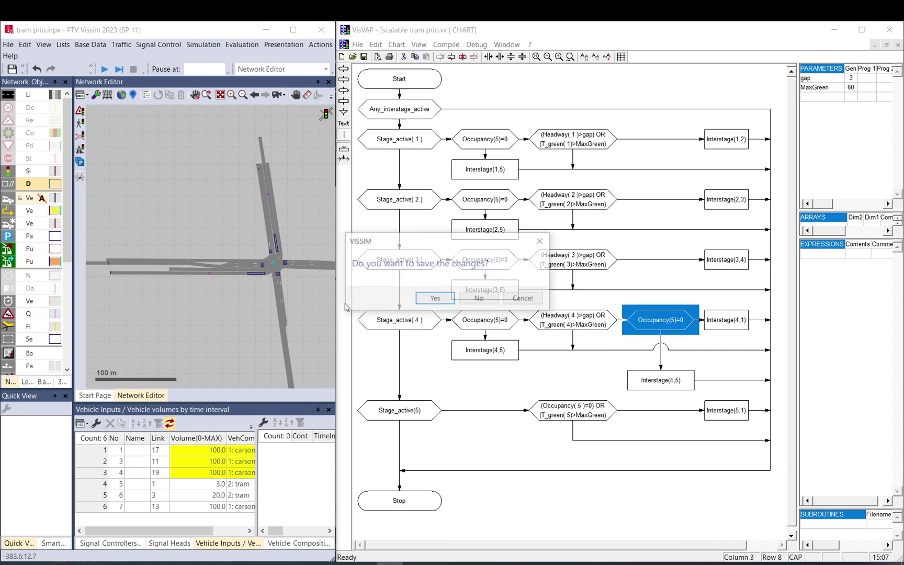
click(434, 297)
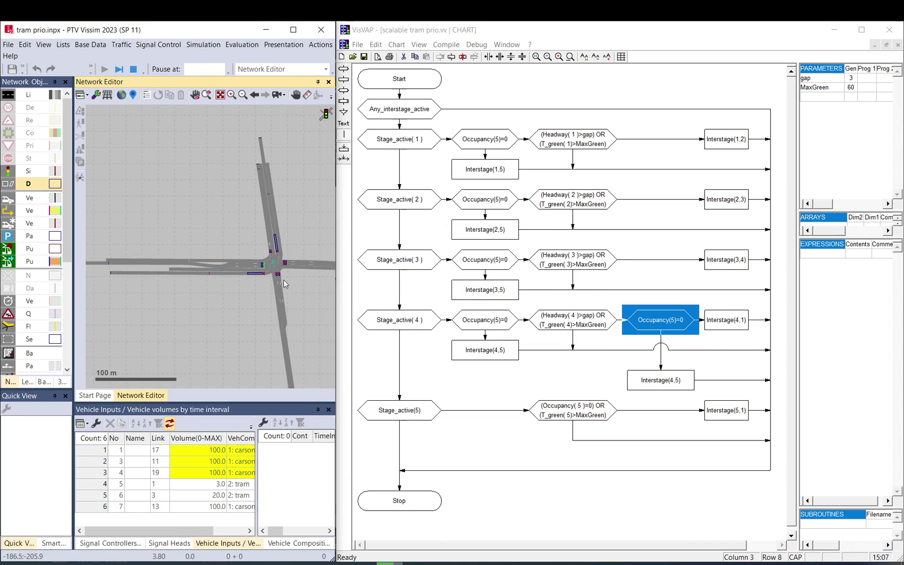
scroll(268, 288, up, 2)
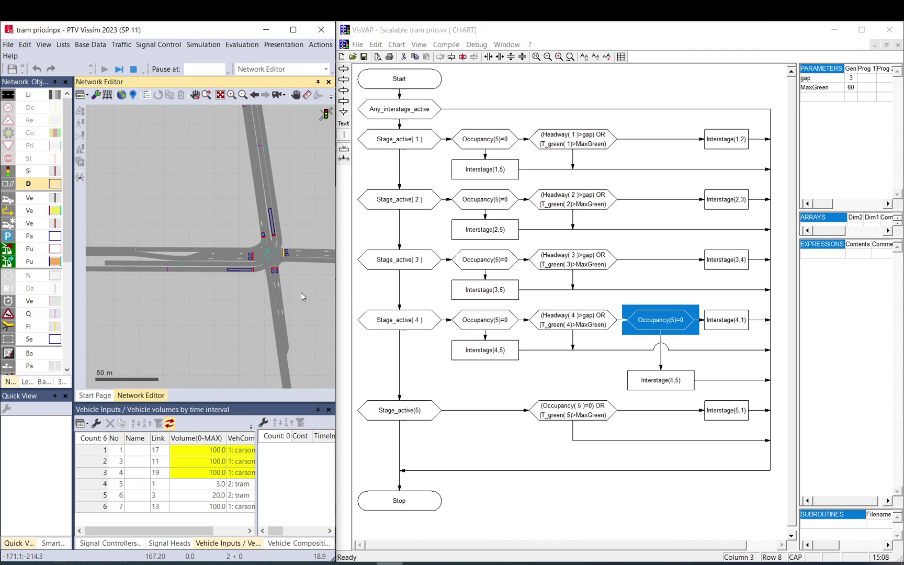
scroll(296, 297, down, 2)
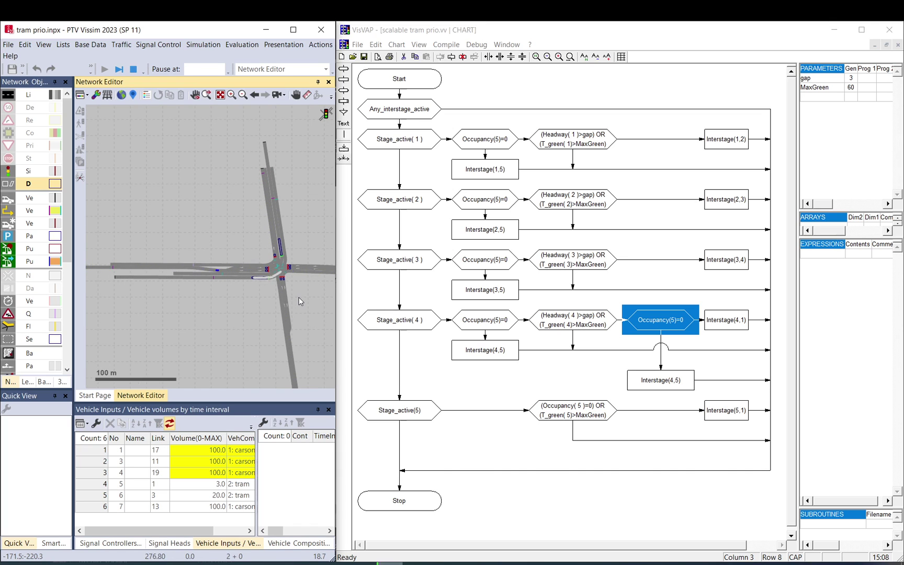
Stop the run and set the car inputs on links 17, 11, 19 and 13 to 300.
click(133, 70)
click(207, 452)
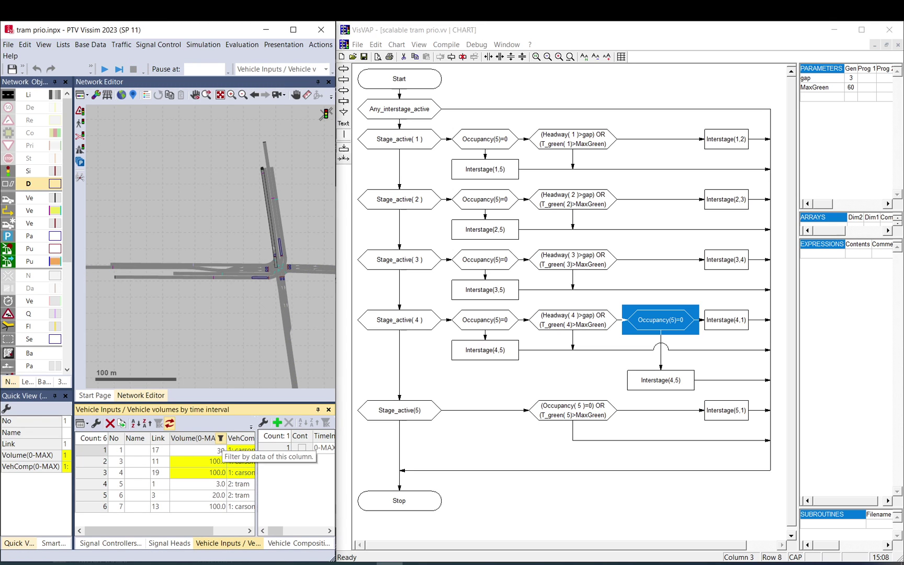
shift+click(215, 474)
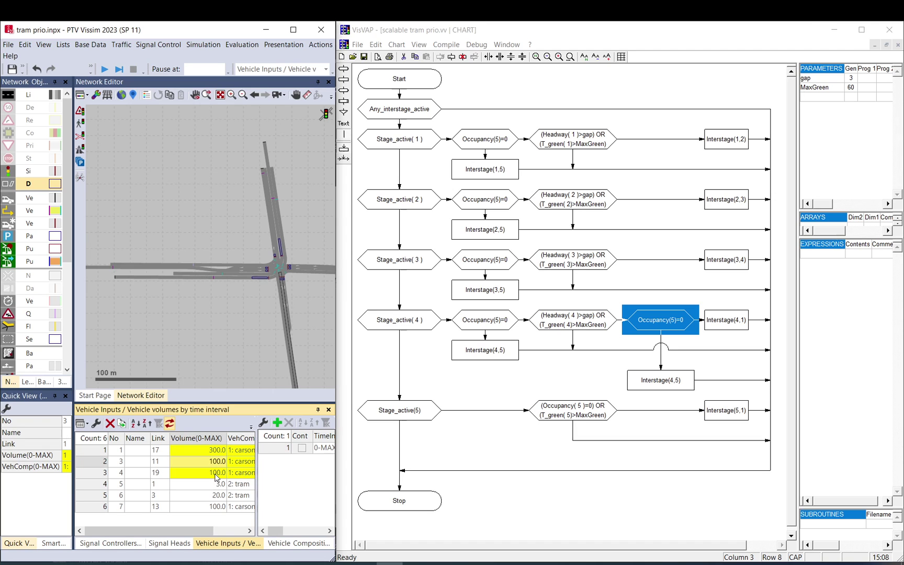
click(212, 508)
text(300)
click(190, 297)
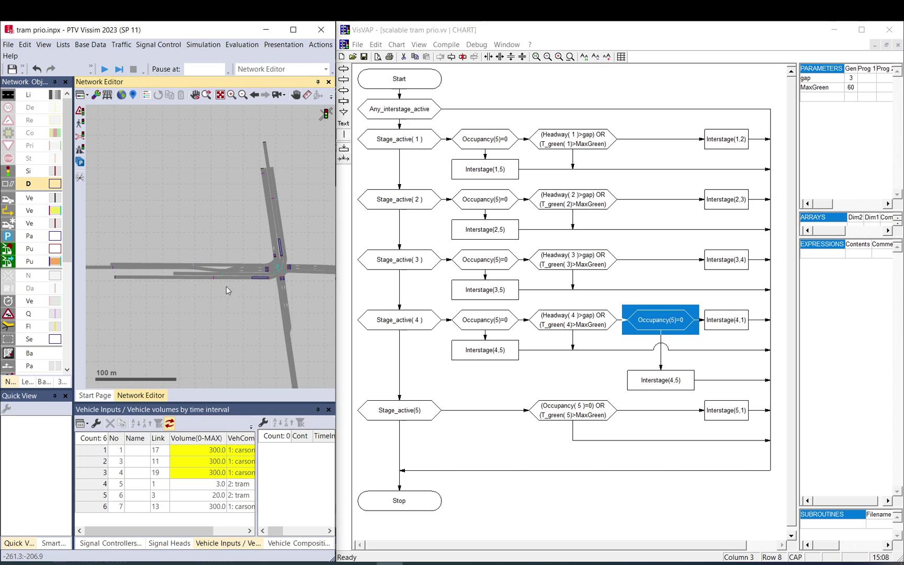
Rerun the simulation with the higher car volumes, saving changes first.
click(105, 68)
click(434, 297)
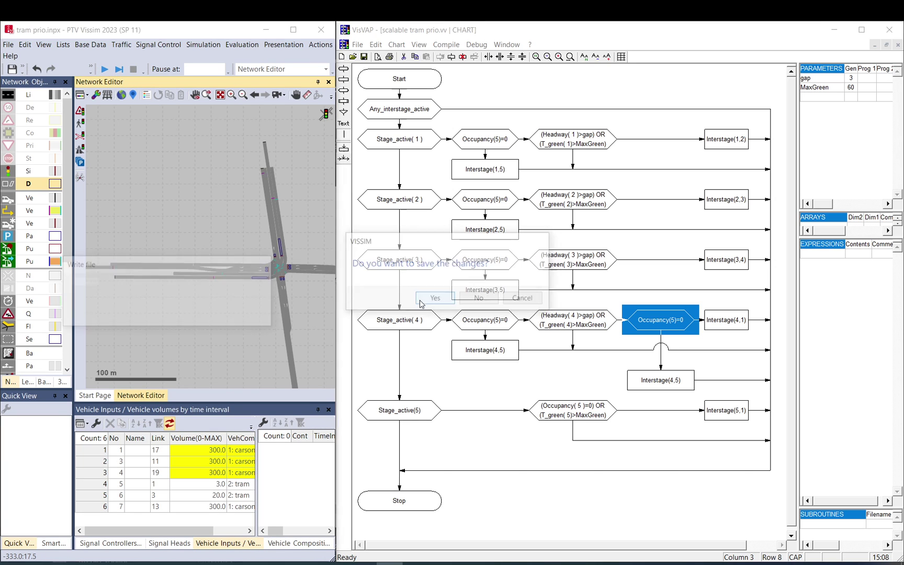
scroll(289, 282, up, 2)
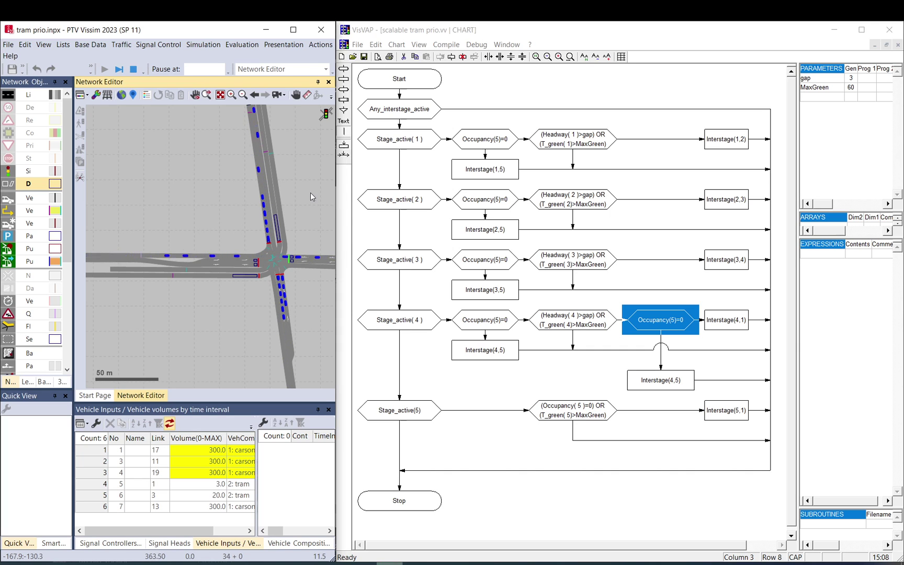
Stop the simulation and set both tram inputs, on links 3 and 1, to 200.
click(133, 71)
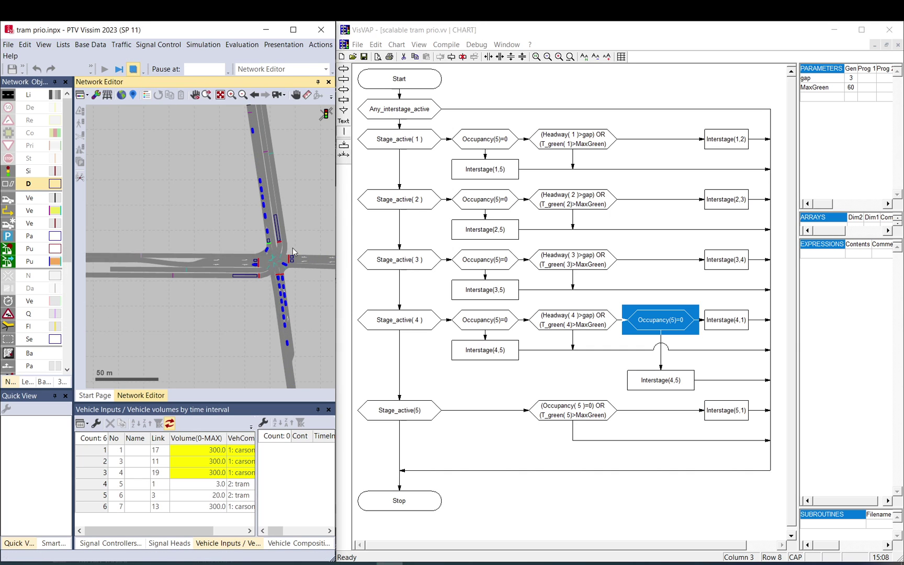
click(212, 494)
text(200)
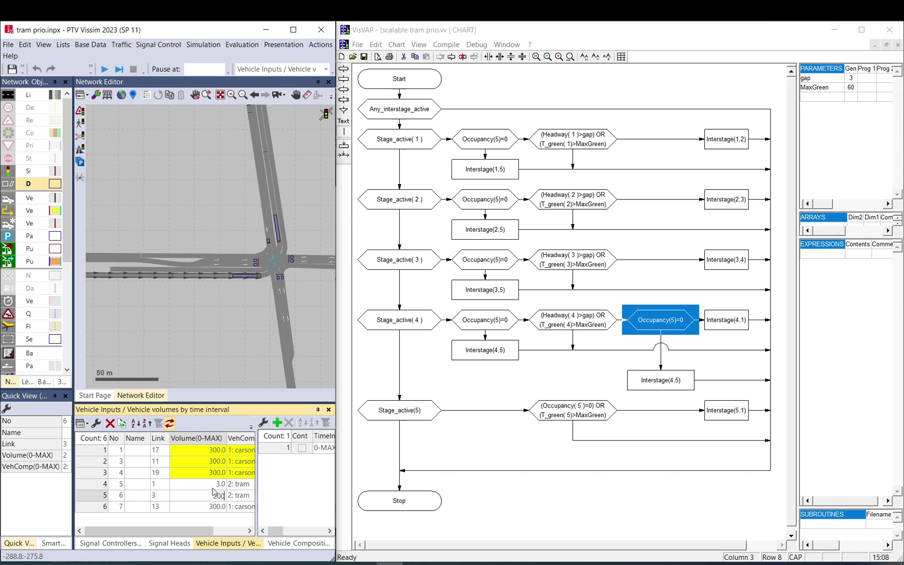
click(213, 484)
text(200)
Set the car inputs on links 13, 19, 11 and 17 to 400 veh/h.
click(214, 507)
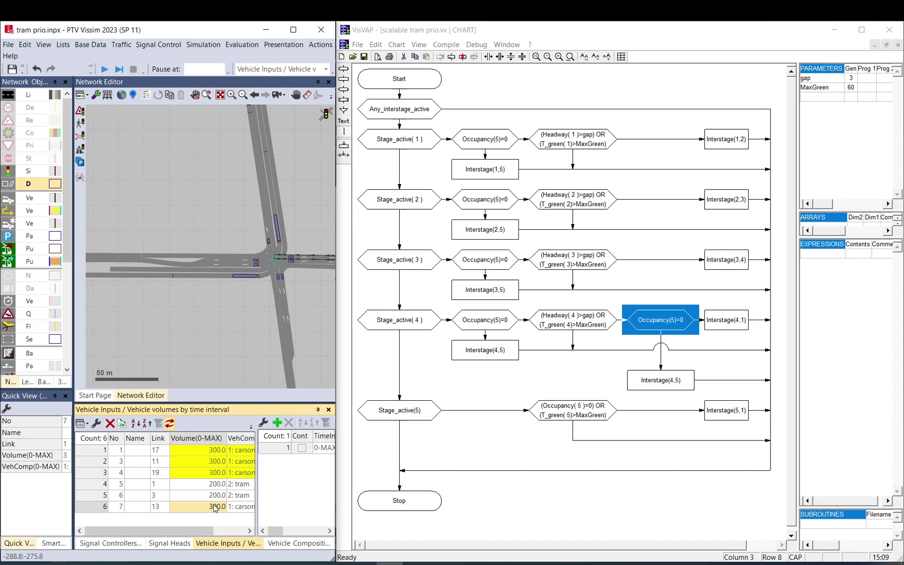
text(400)
click(204, 474)
text(400)
click(204, 460)
text(400)
click(206, 449)
text(400)
click(188, 219)
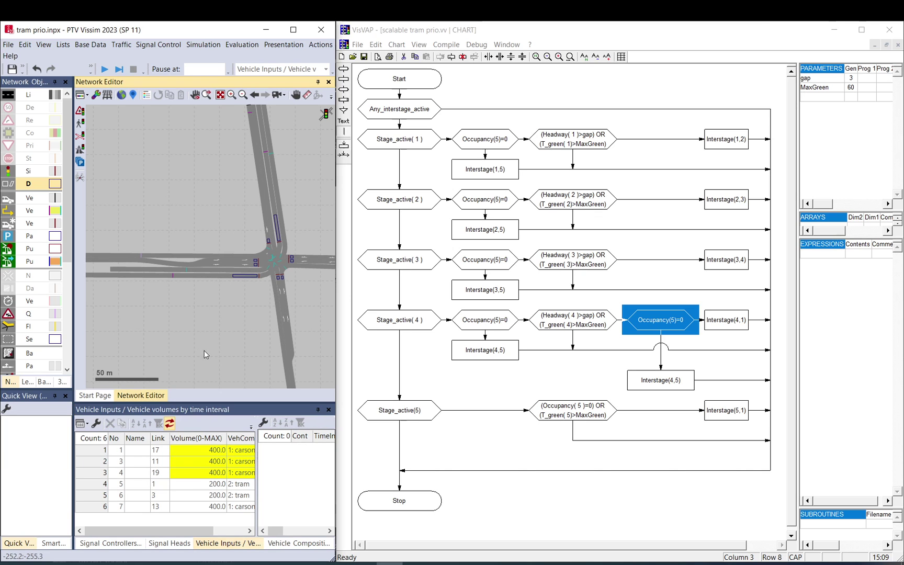
Run the simulation with the new volumes after saving, then stop it and dismiss warnings.
click(104, 69)
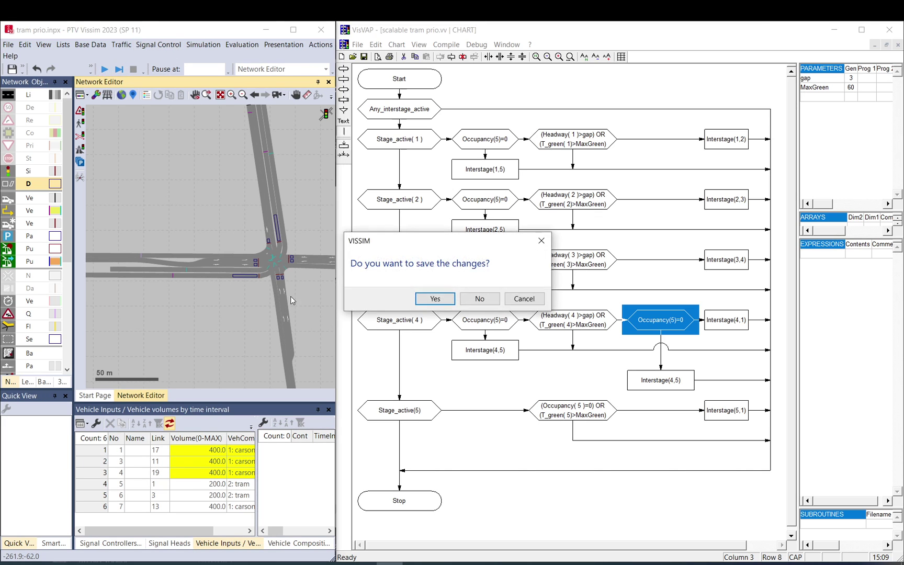
key(Return)
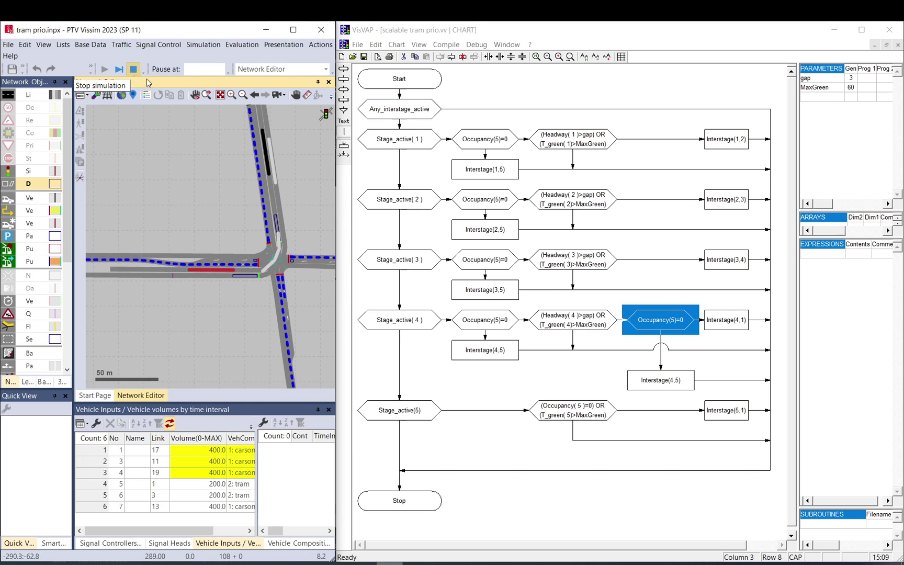
click(524, 315)
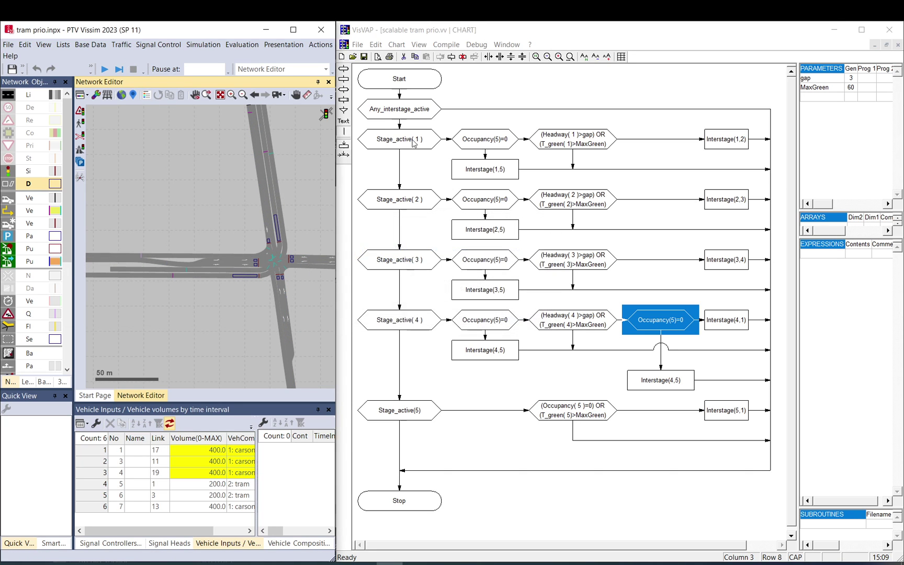
Select the Any_interstage_active decision, then zoom the Vissim network out and back in.
click(399, 111)
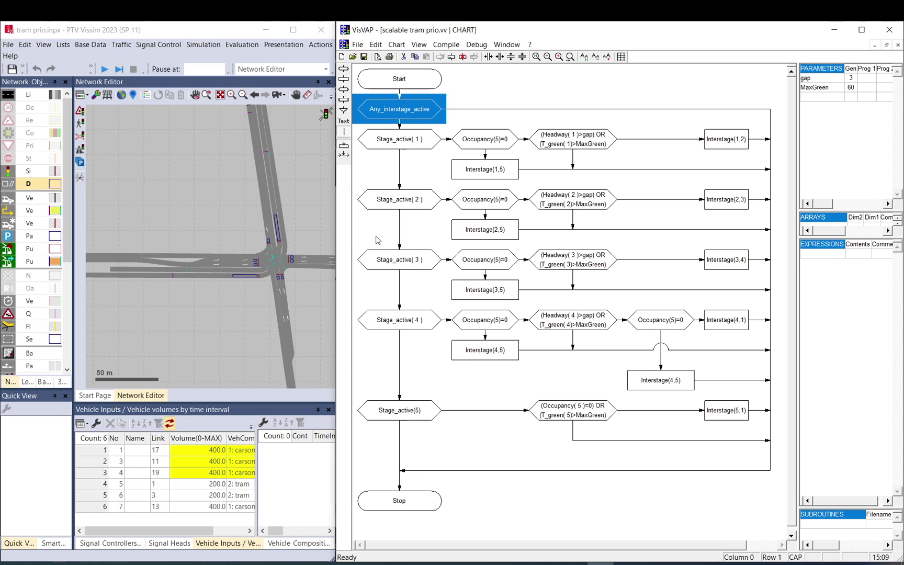
click(209, 228)
scroll(209, 229, down, 3)
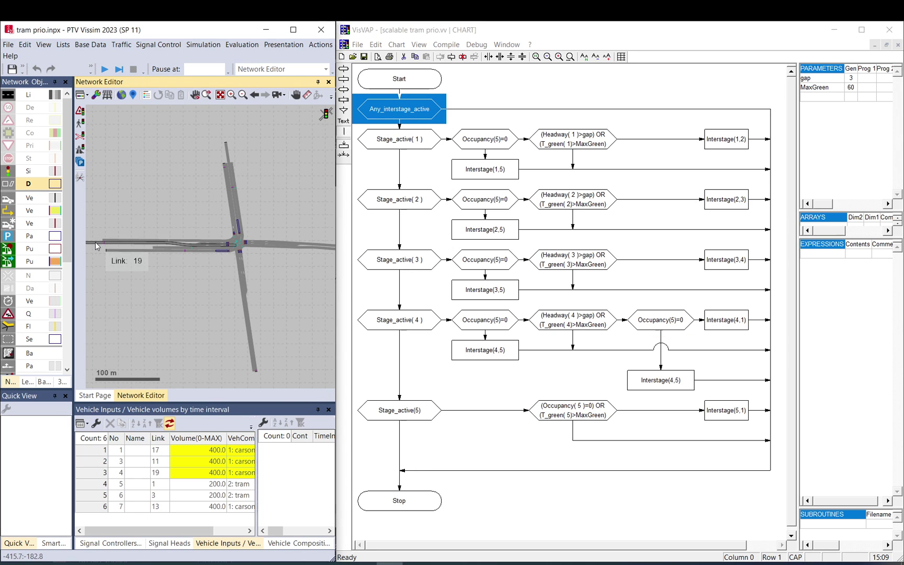
scroll(96, 246, down, 3)
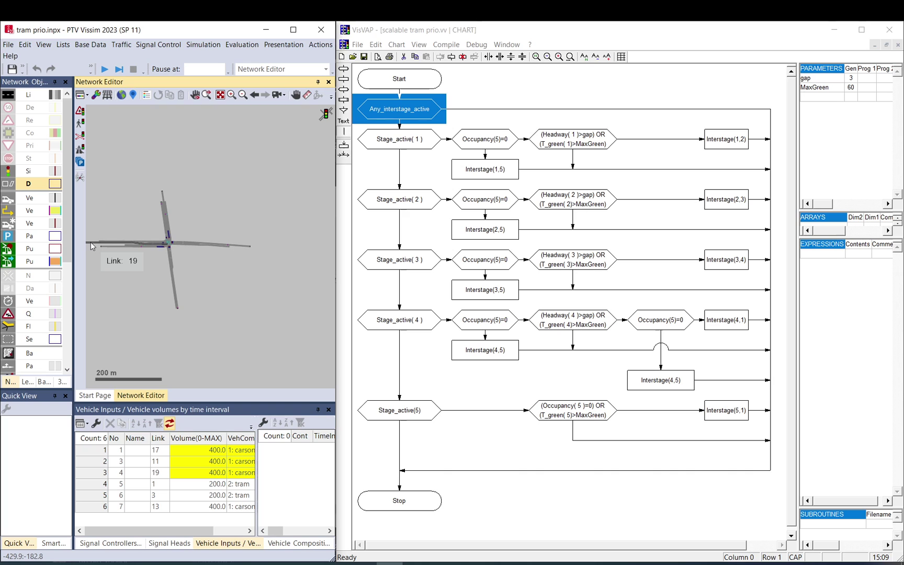
scroll(173, 254, up, 4)
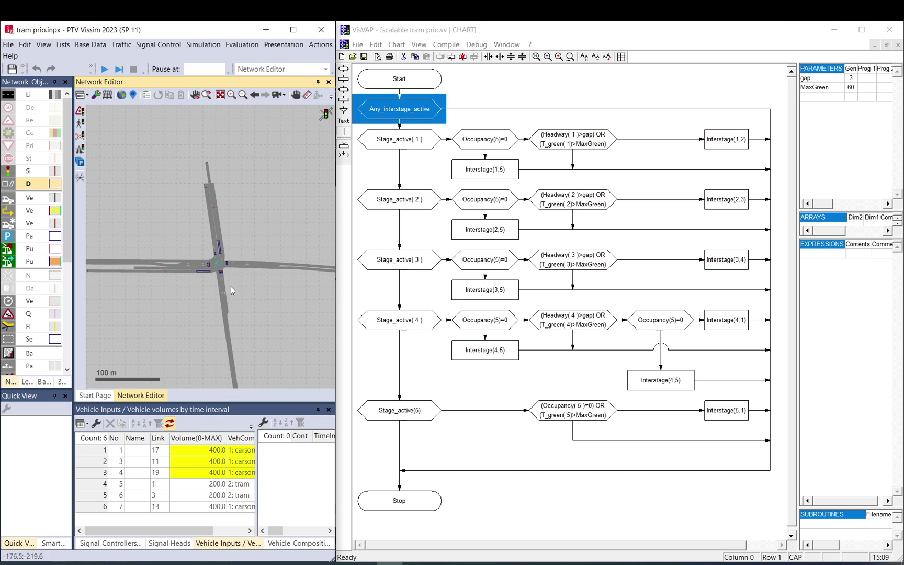
scroll(225, 262, up, 4)
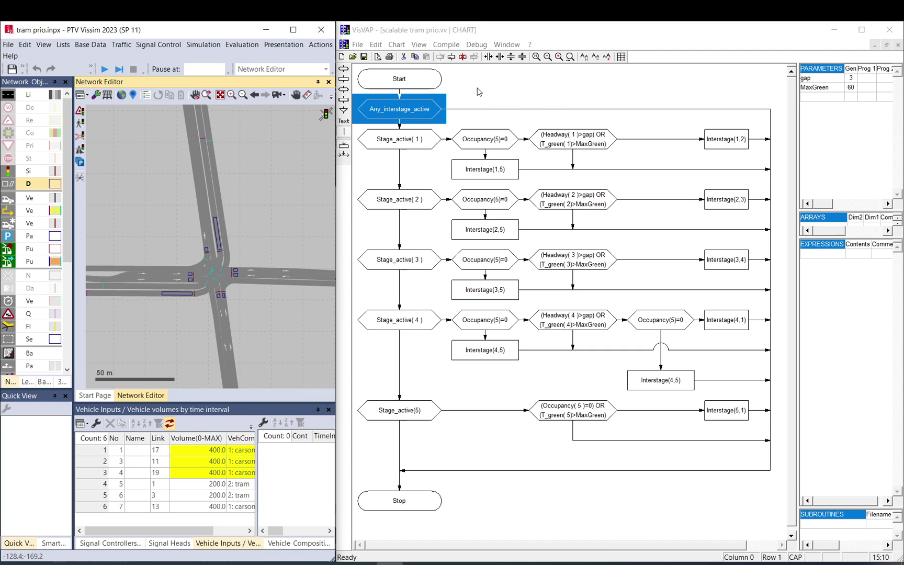
Insert two rows below Start and add a new decision beginning with Occupancy(1).
click(511, 58)
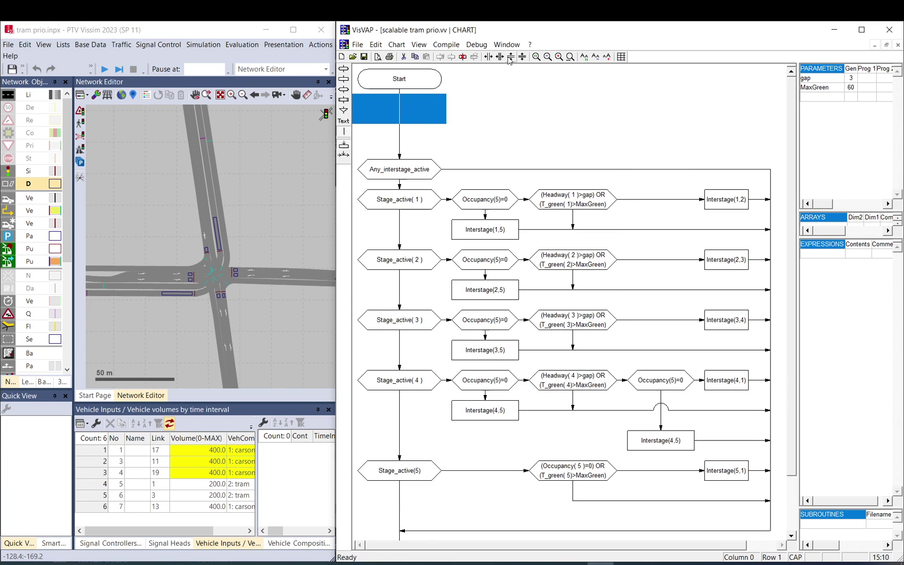
click(511, 58)
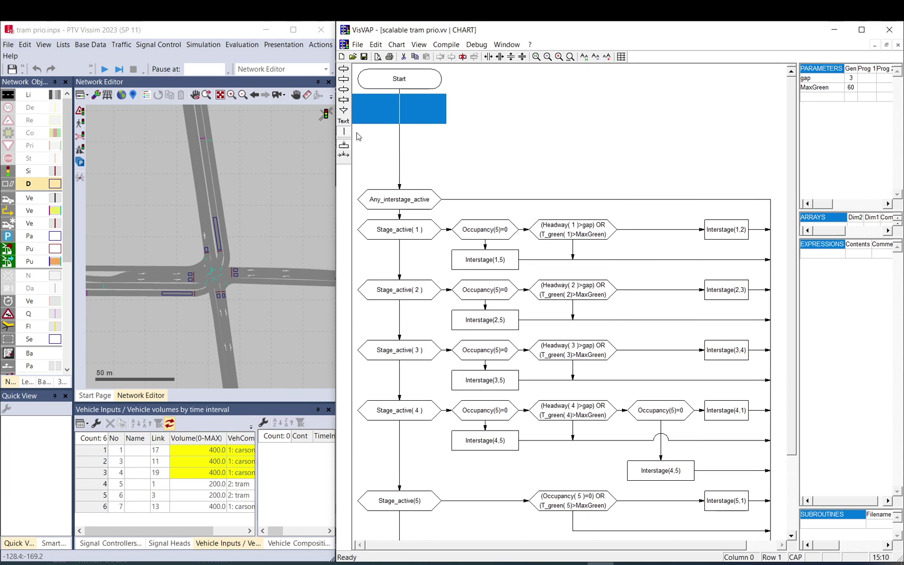
click(344, 90)
click(402, 116)
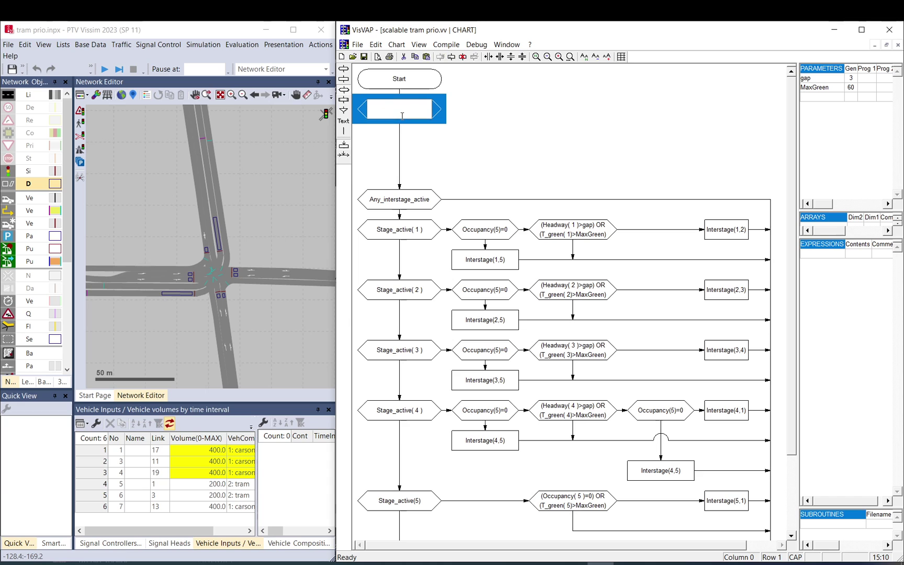
text(Occupancy(1()
Complete the decision as four OR-joined occupancy checks, Occupancy(1) to Occupancy(4) above 200.
click(424, 103)
text(OR)
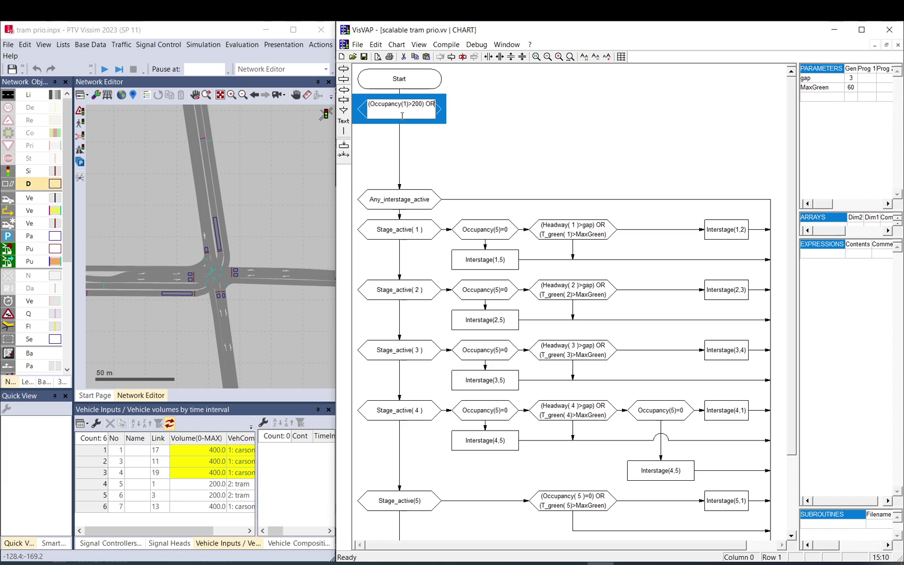
key(shift+Left)
key(shift+Left)
key(shift+Left)
key(shift+Left)
key(shift+Left)
key(shift+Left)
key(shift+Left)
key(shift+Left)
key(shift+Left)
key(shift+Left)
key(shift+Left)
key(shift+Left)
key(shift+Left)
key(shift+Left)
key(shift+Left)
key(shift+Left)
key(shift+Left)
key(shift+Left)
key(shift+Left)
key(ctrl+c)
click(402, 116)
key(ctrl+v)
key(ctrl+v)
key(ctrl+v)
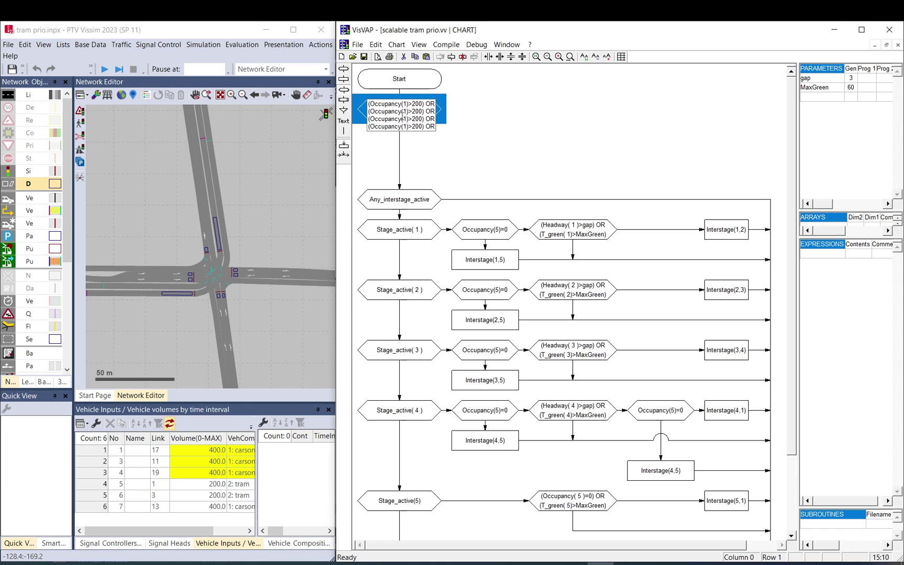
key(BackSpace)
key(BackSpace)
click(406, 119)
key(BackSpace)
text(3)
click(446, 125)
Add a TooMuchTram:=1 action beside the condition and connect it back to the main flow.
click(559, 57)
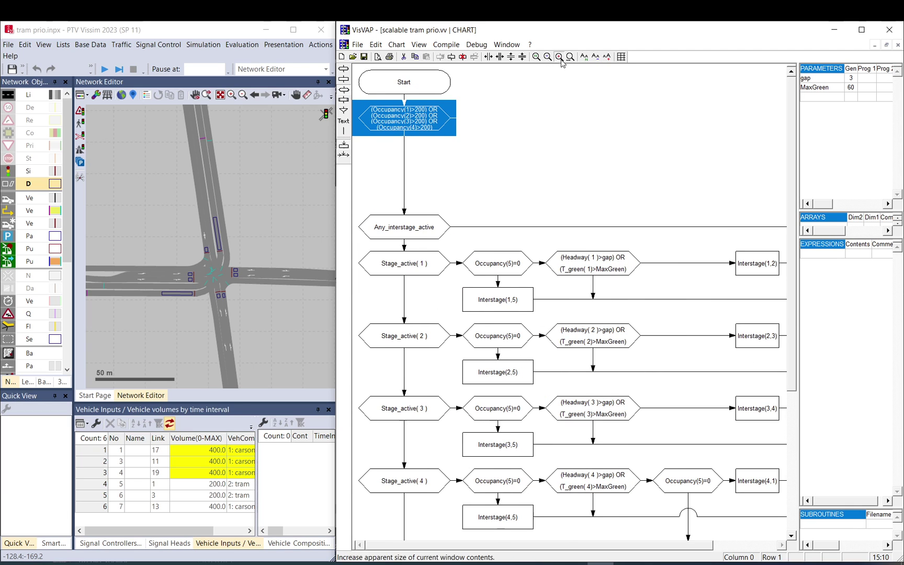
click(559, 57)
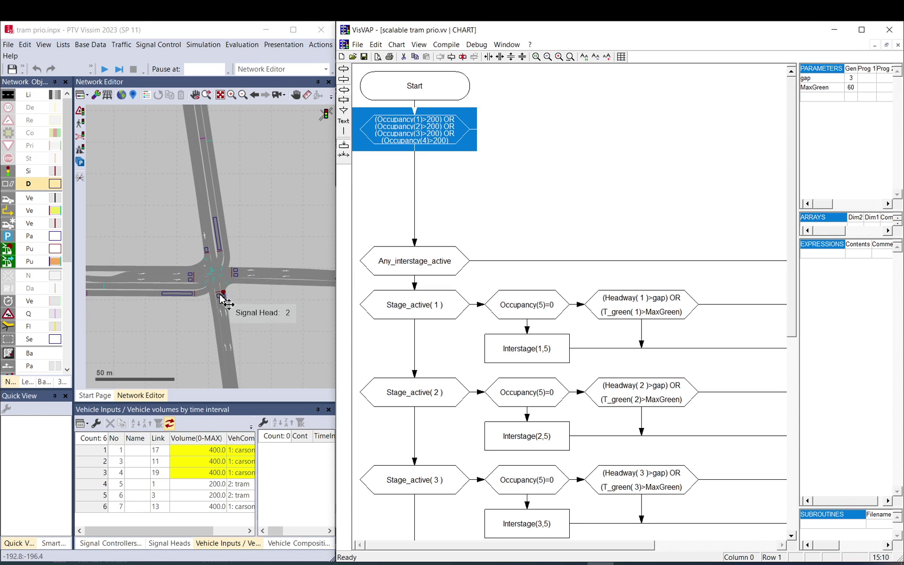
click(343, 78)
click(518, 142)
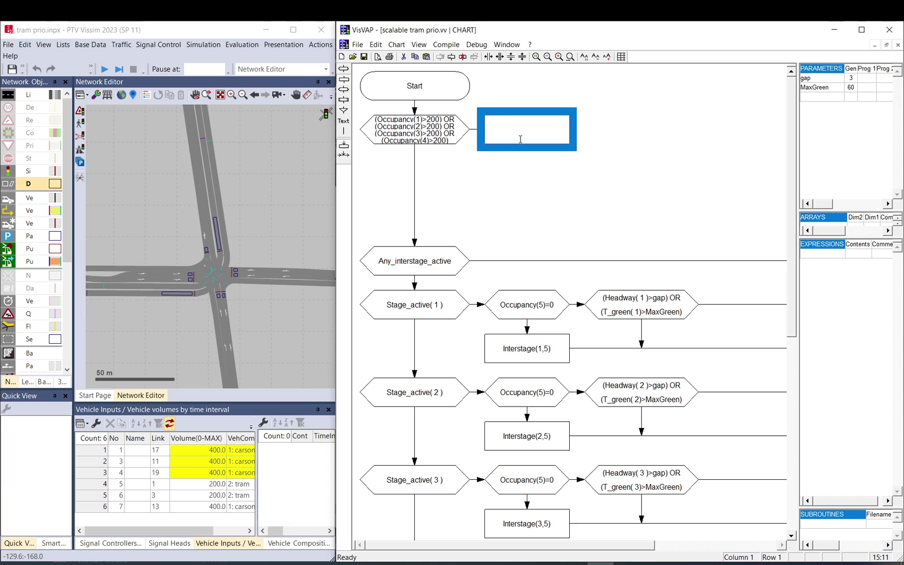
text(TooMuchTram:=1)
key(Return)
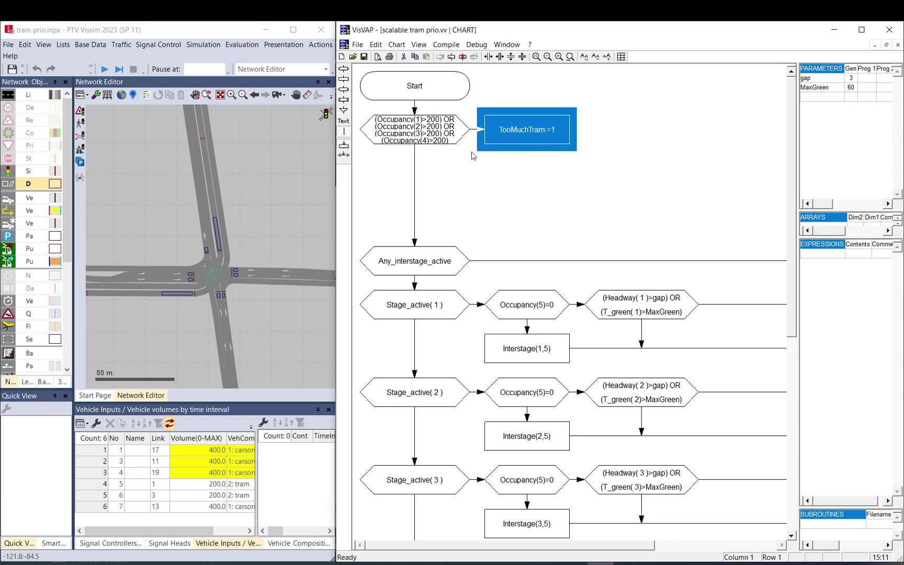
click(438, 174)
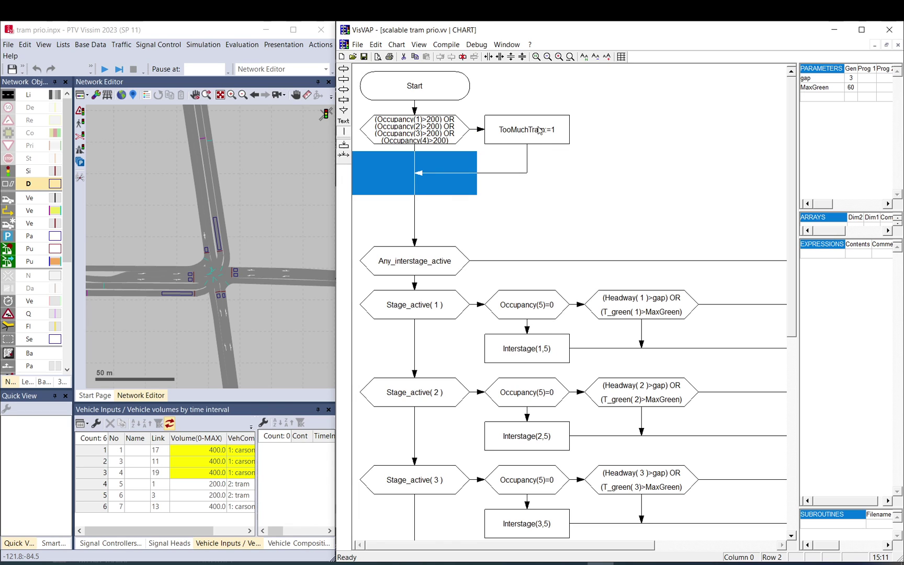
Extend the stage 1 Occupancy(5)=0 condition to read 'Occupancy(5)=0 OR TooMuchTram=1'.
click(539, 313)
click(539, 312)
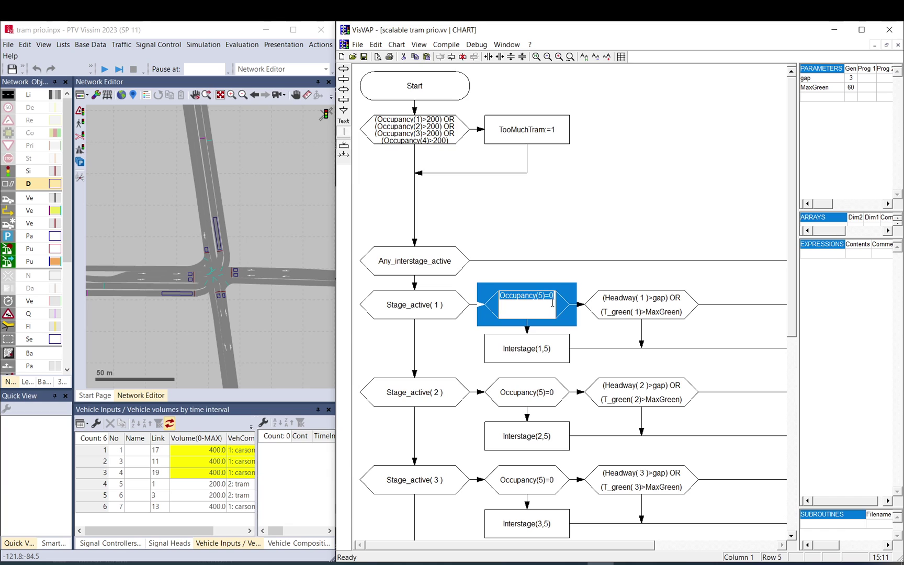
click(553, 301)
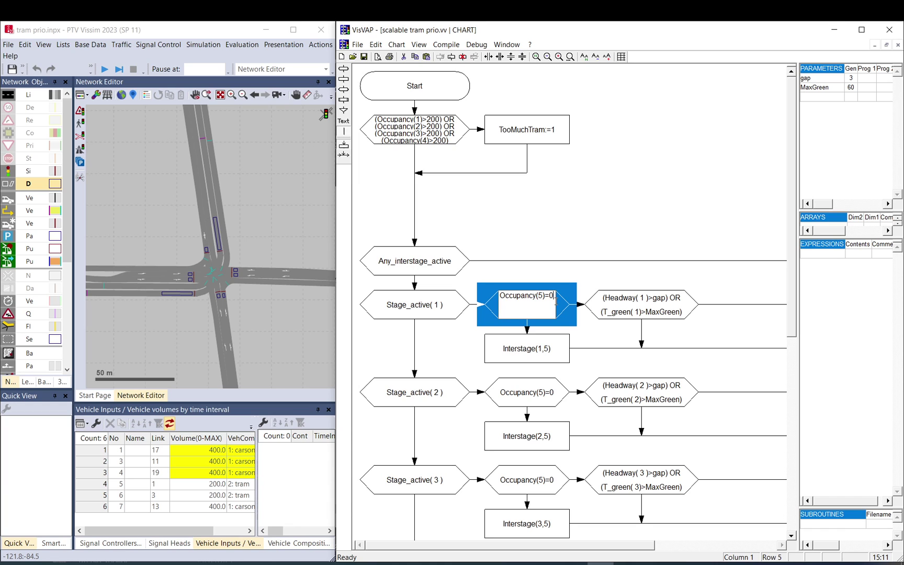
text(OR)
text(TooMuchTram=1)
key(Return)
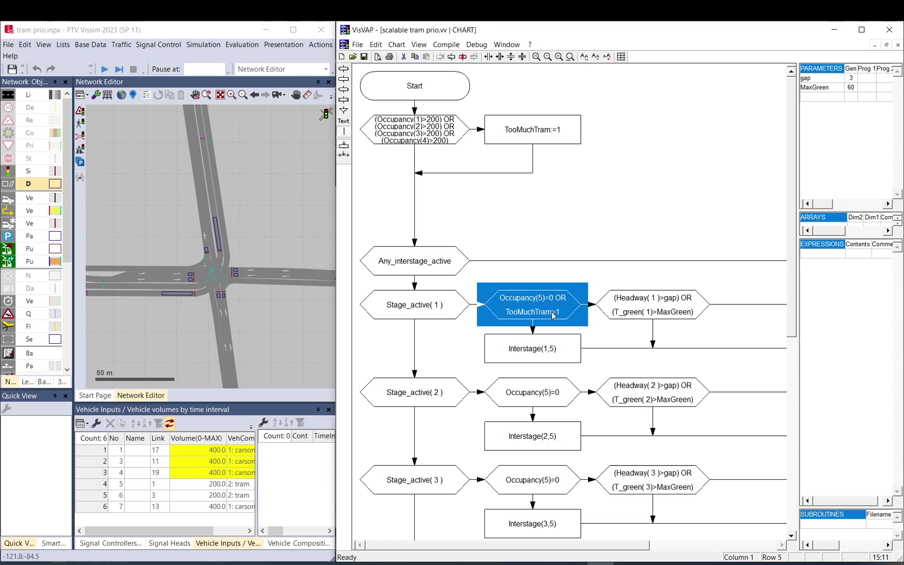
click(671, 299)
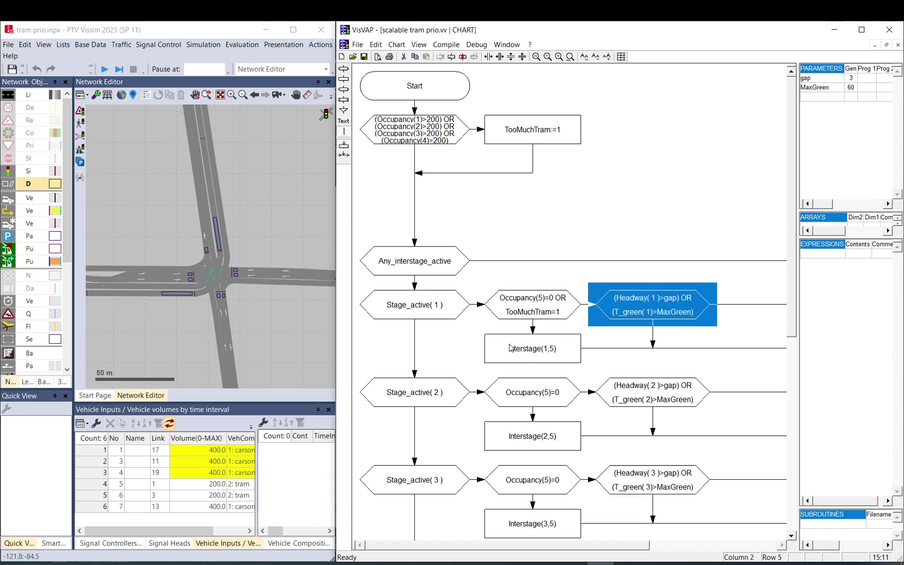
Copy the 'OR TooMuchTram=1' addition and paste it into the stage 2 and stage 3 conditions.
click(550, 313)
click(556, 308)
drag(555, 296, 553, 305)
key(ctrl+c)
click(561, 397)
click(559, 387)
key(ctrl+v)
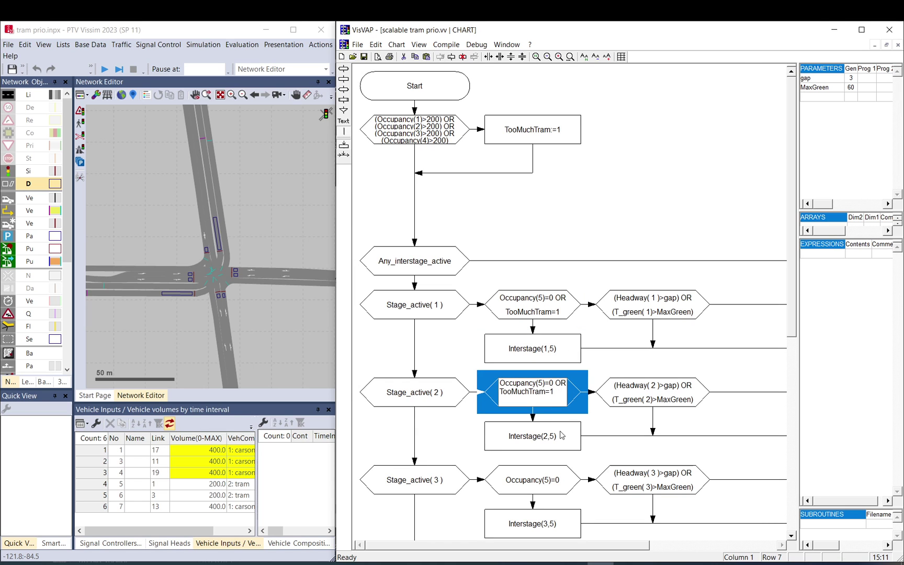
click(559, 477)
click(559, 475)
key(ctrl+v)
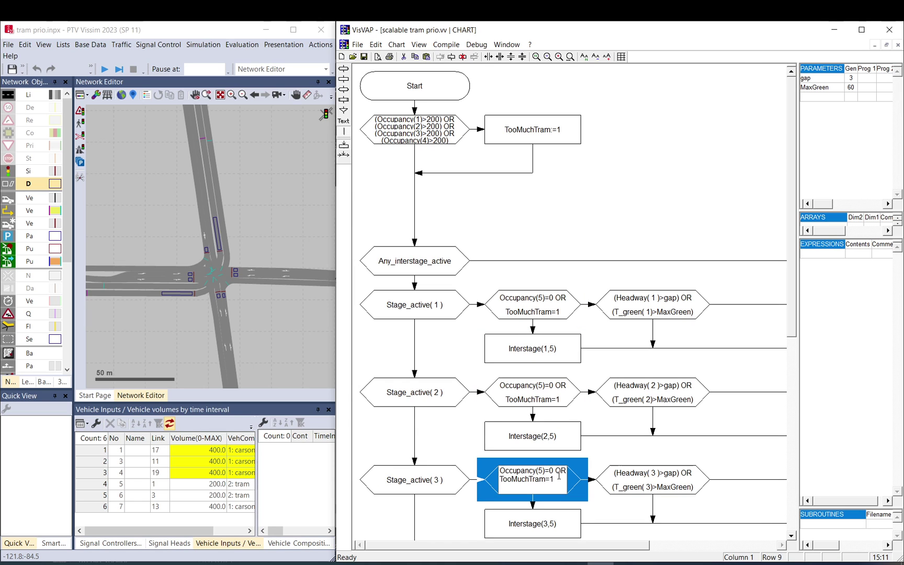
Append 'OR TooMuchTram=1' to the stage 4 Occupancy(5)=0 condition as well.
scroll(570, 382, down, 5)
click(557, 211)
click(558, 211)
key(End)
key(ctrl+v)
click(607, 281)
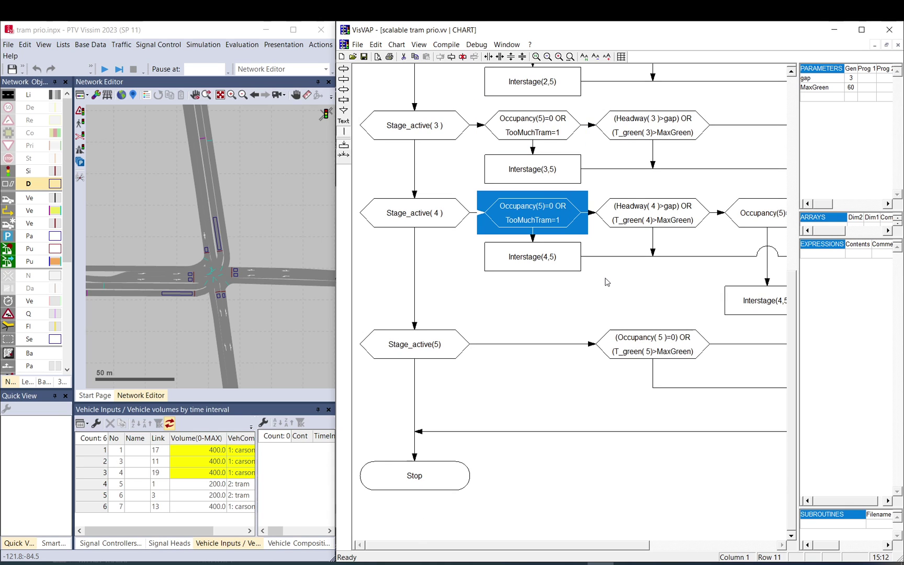
scroll(610, 315, up, 2)
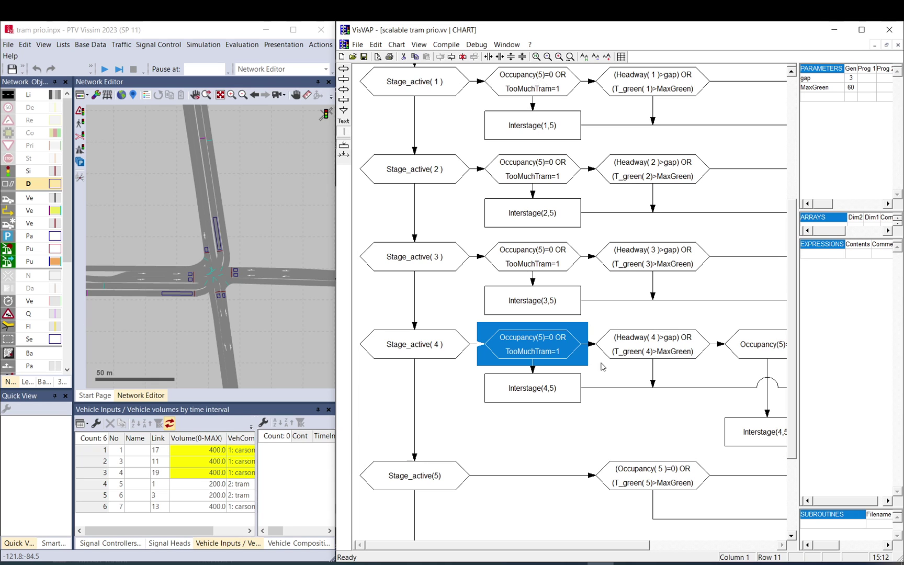
drag(539, 549, 587, 549)
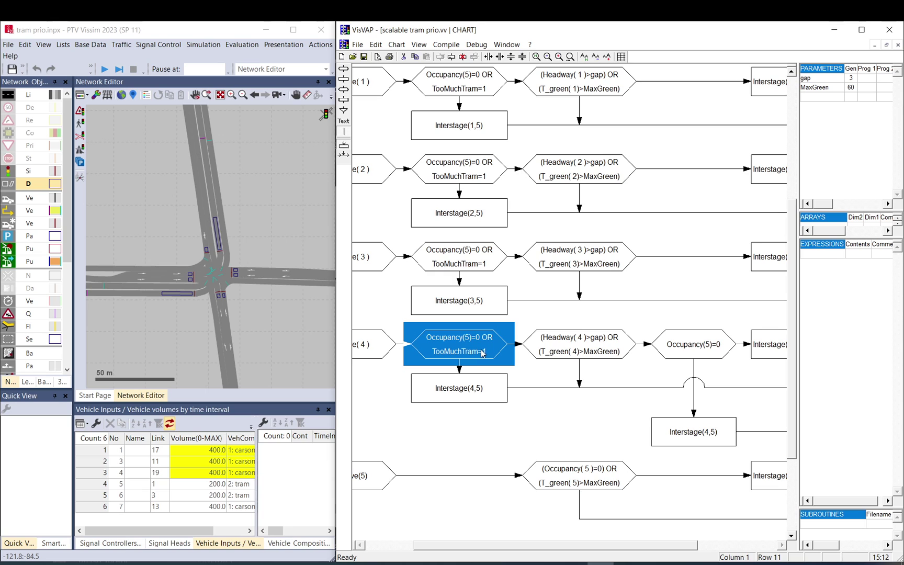
Insert a TooMuchTram:=0 statement in stage 4 just before its later Occupancy(5)=0 check.
click(664, 354)
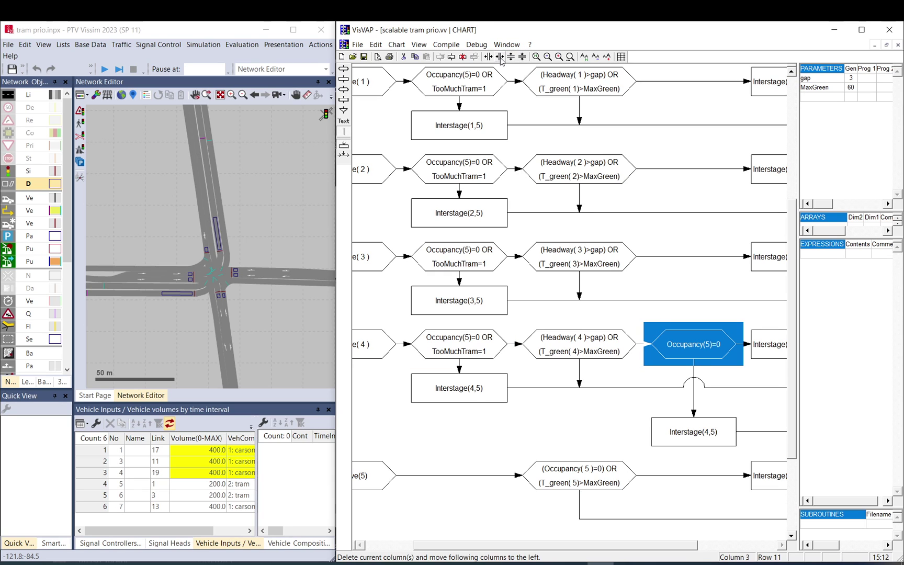
click(486, 57)
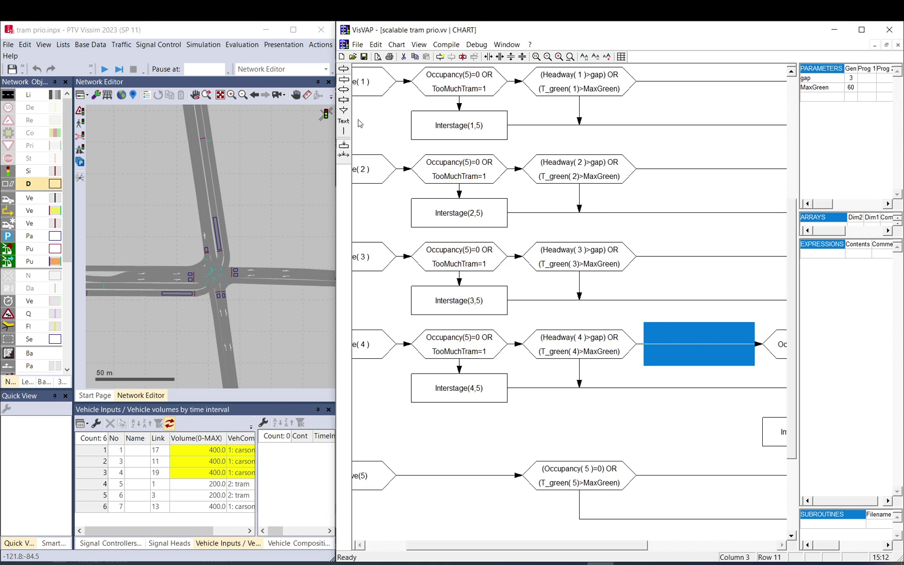
double_click(679, 345)
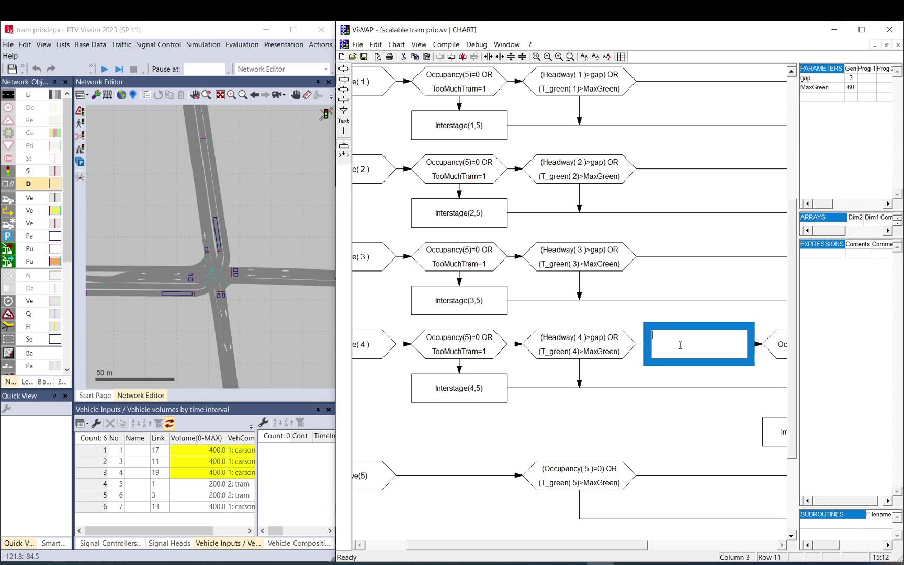
text(TooMuchTram:=0)
key(BackSpace)
text(=0)
key(Return)
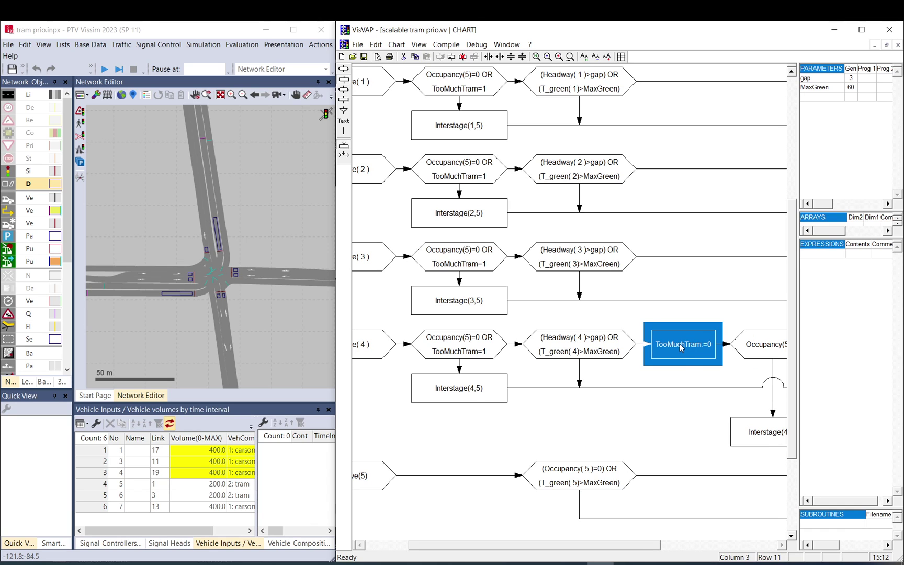
scroll(467, 358, up, 5)
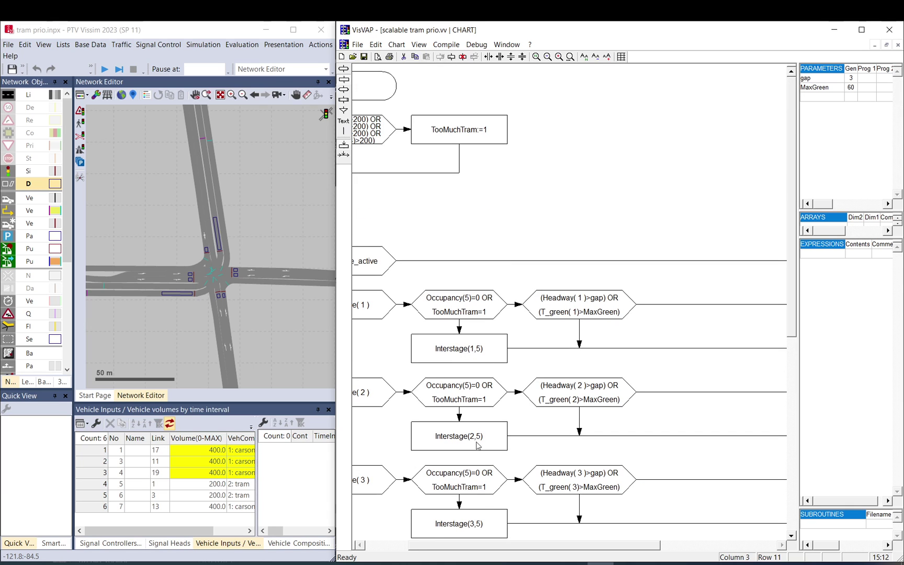
scroll(555, 324, left, 3)
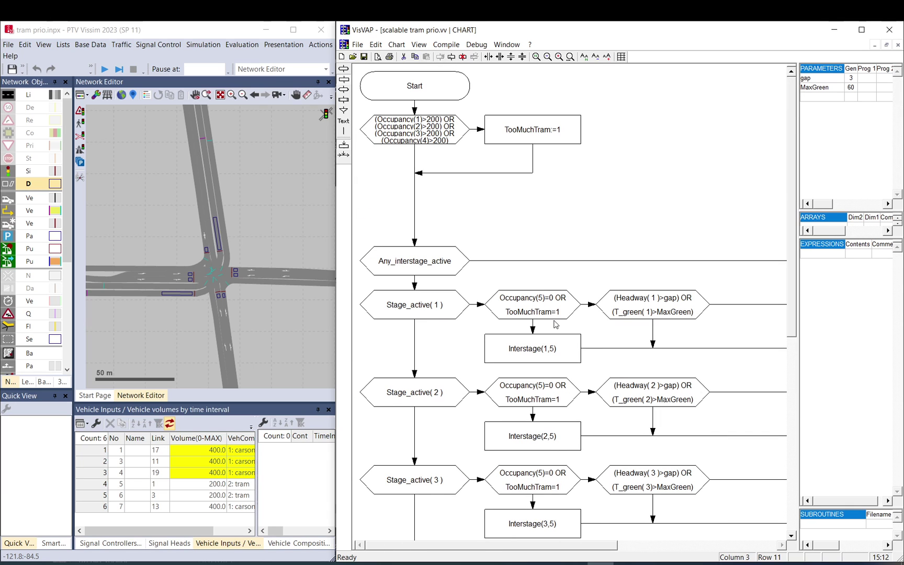
Delete the empty row above Any_interstage_active from the chart.
click(427, 215)
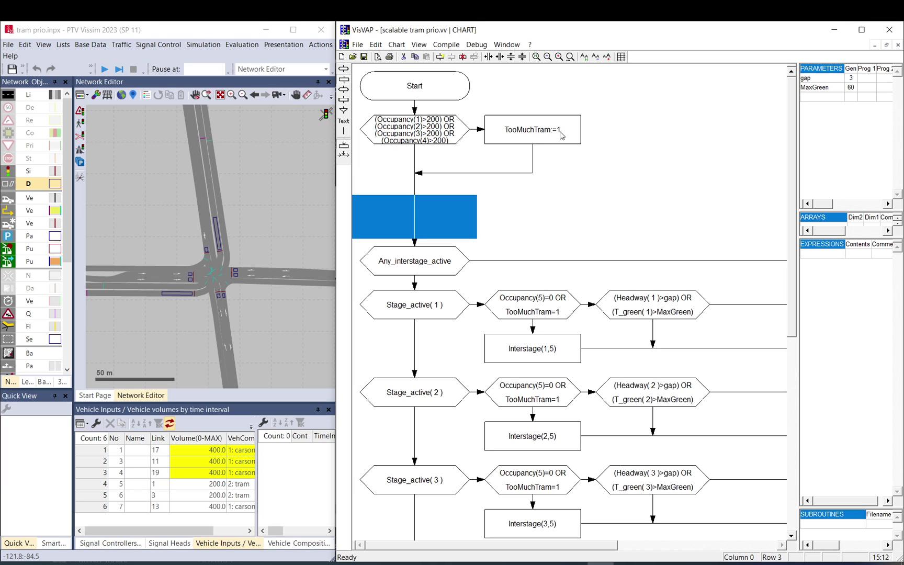
click(415, 111)
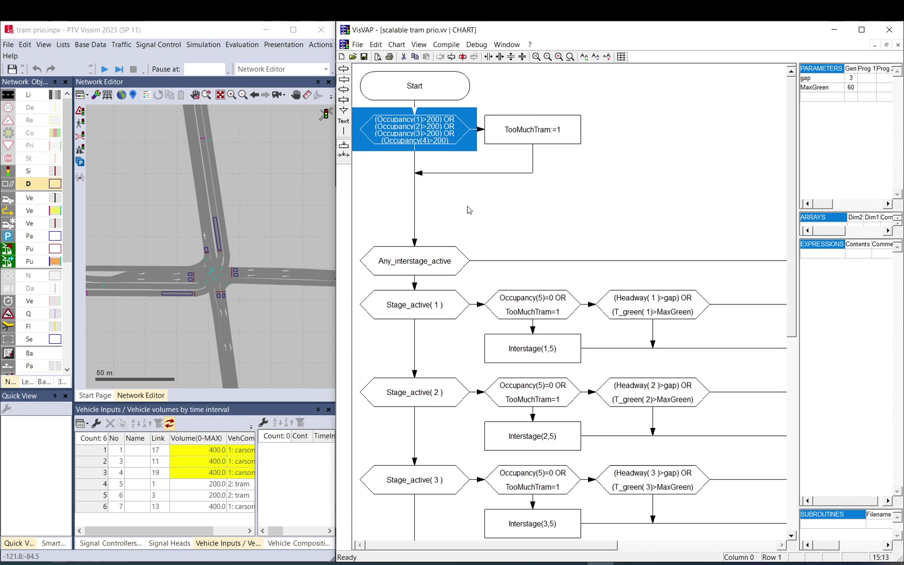
click(432, 218)
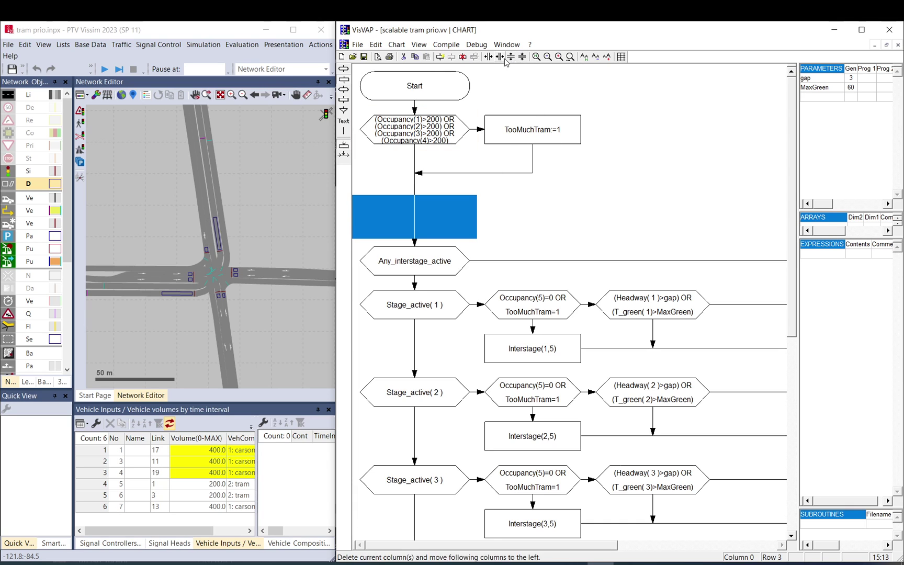
click(523, 57)
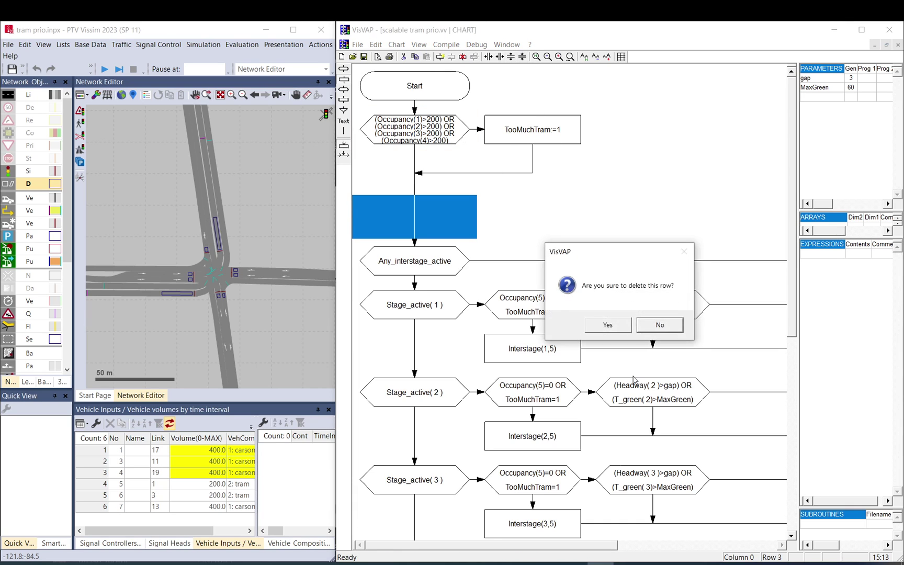
click(607, 325)
Insert two rows above the occupancy threshold check and add an init=0 condition.
click(409, 131)
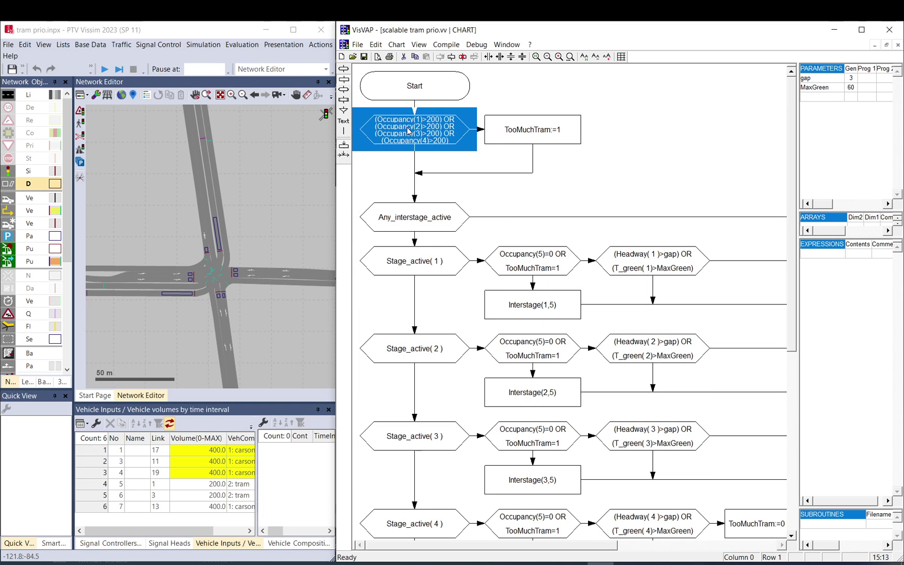
click(512, 58)
click(512, 59)
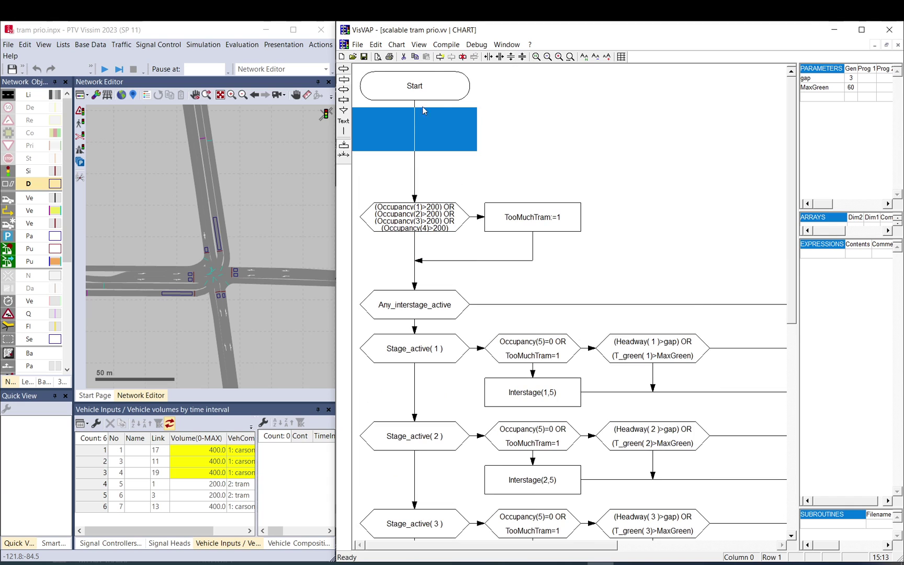
click(344, 89)
click(425, 123)
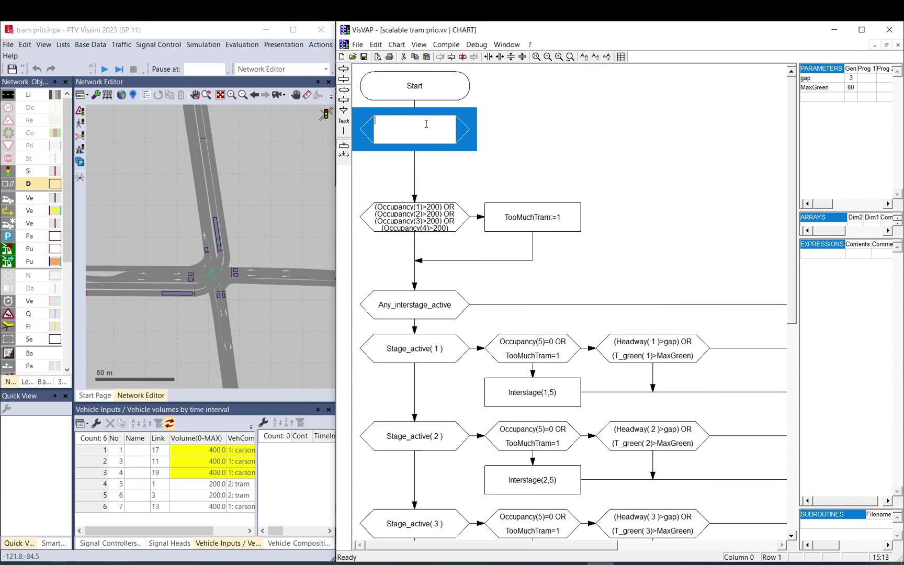
text(init)
text(=0)
click(501, 115)
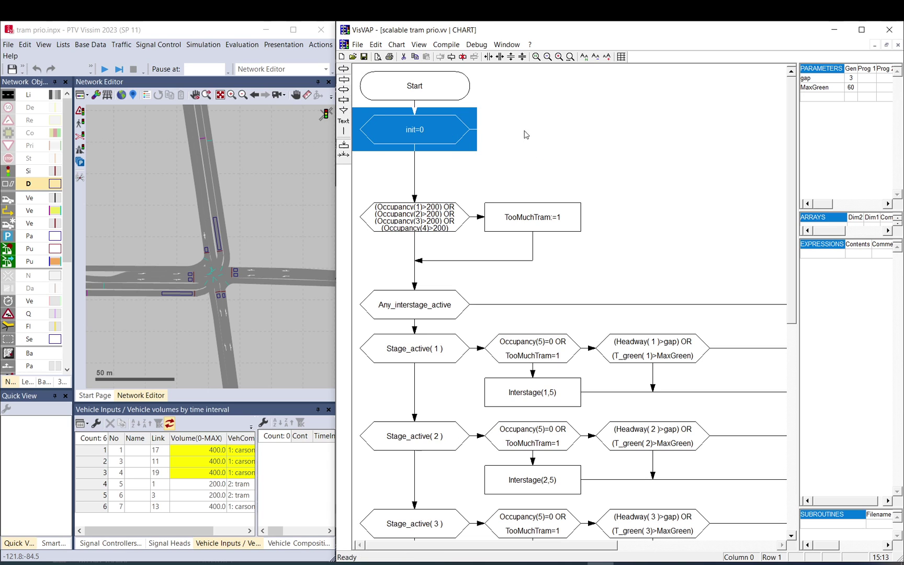
Add an init:=1 statement beside init=0 with placeholder text lines.
click(528, 132)
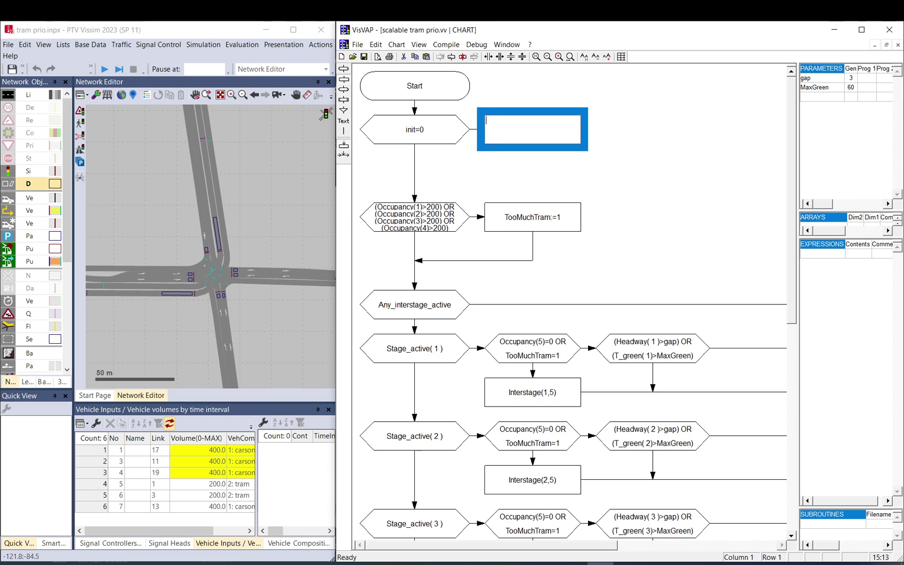
text(init:=1;)
click(529, 136)
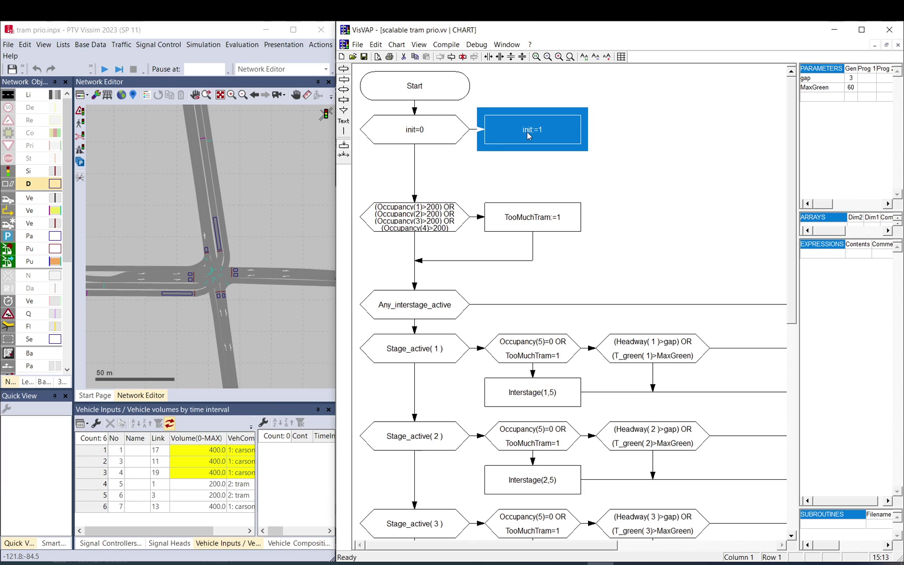
double_click(541, 136)
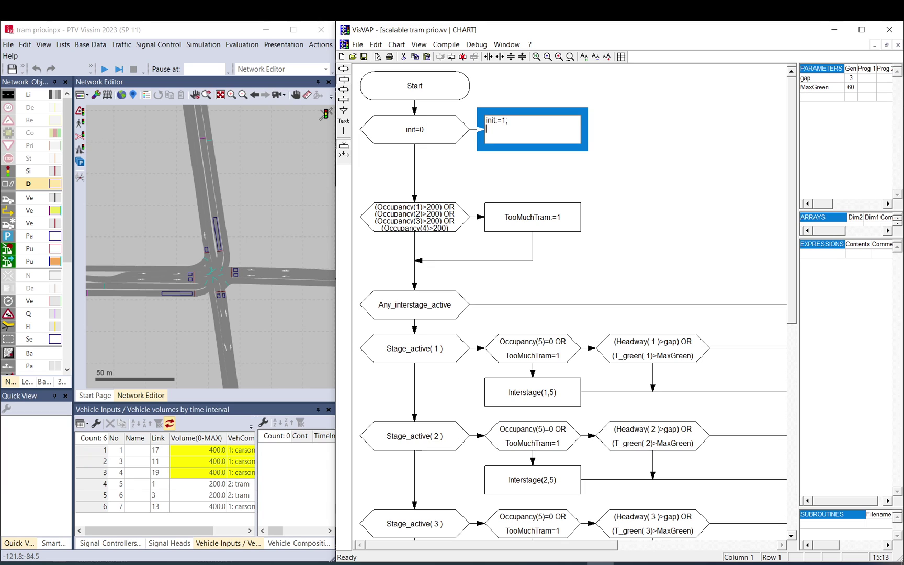
text(aergserhgsrthrhsrth;)
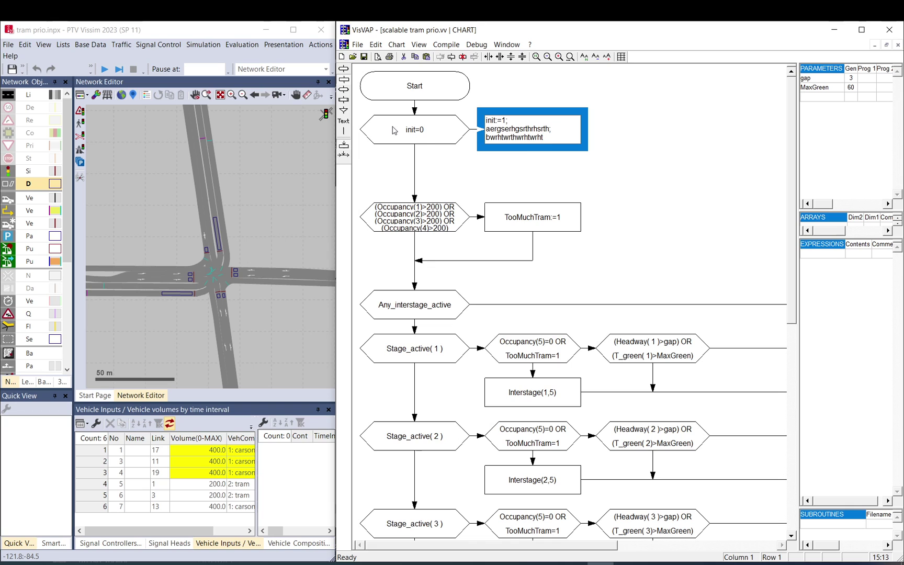
click(424, 138)
click(424, 139)
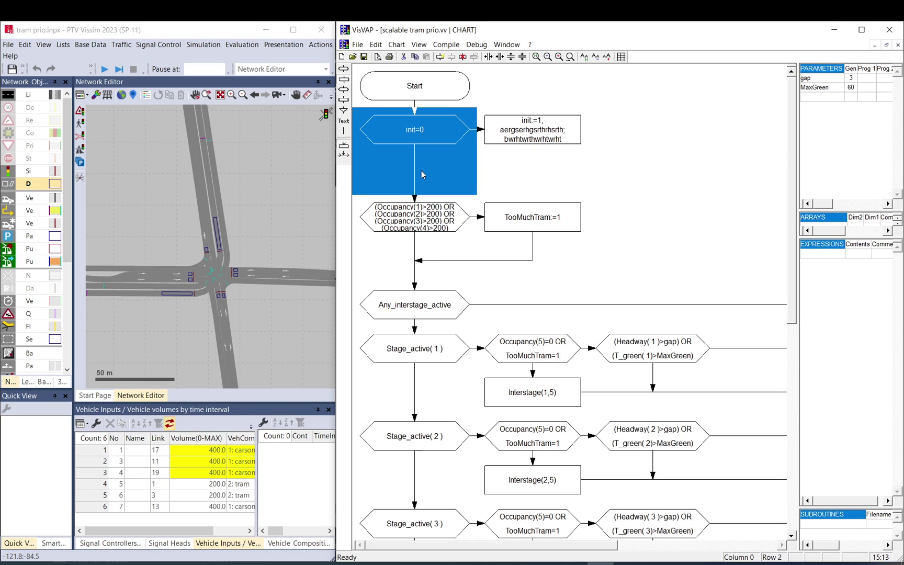
Delete the leftover init=0 row and confirm the removal.
click(523, 58)
key(Return)
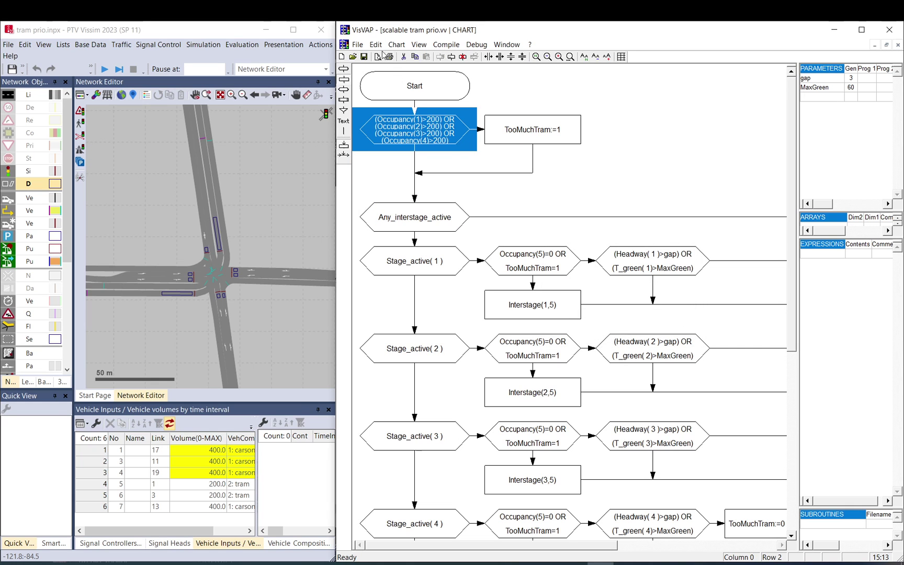
scroll(511, 249, down, 5)
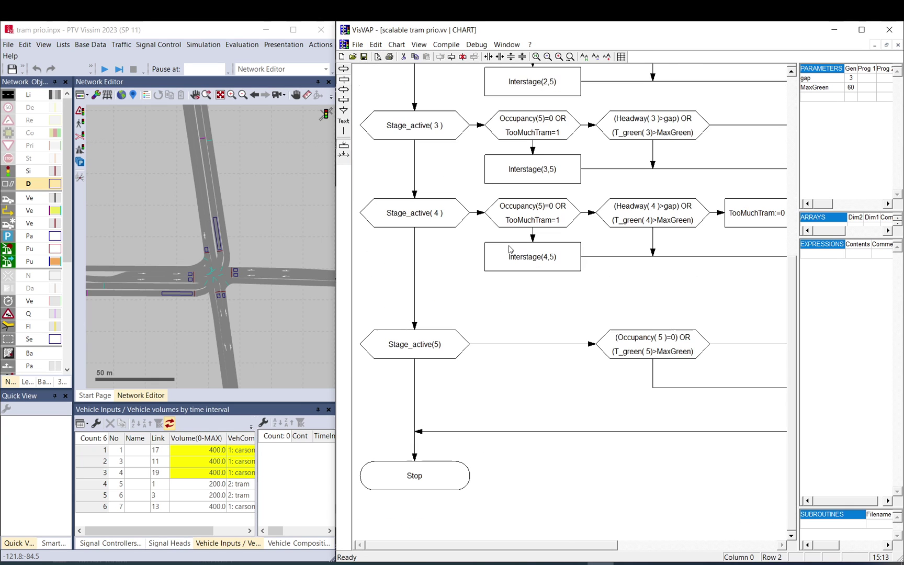
scroll(606, 279, up, 5)
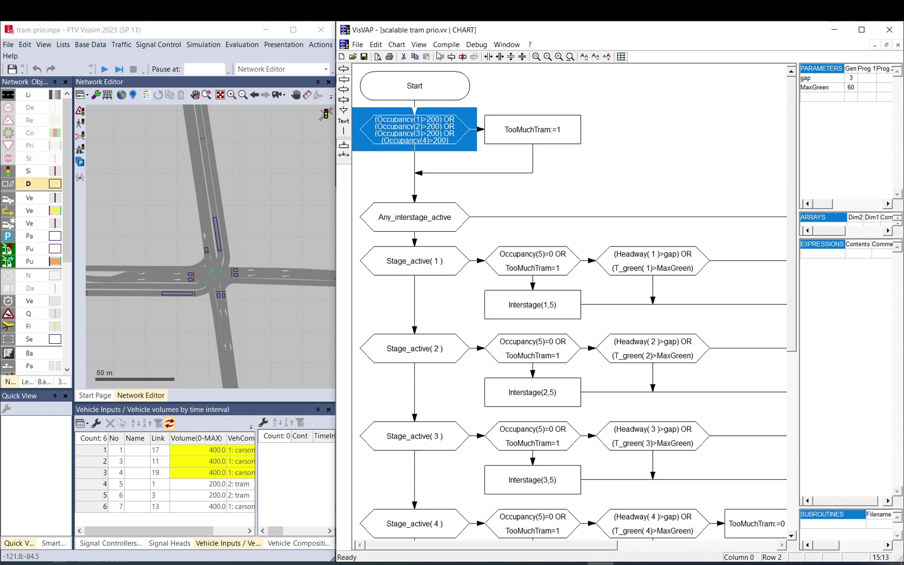
Regenerate 'scalable tram prio.vap' from the chart, overwriting the existing file.
click(446, 44)
click(462, 84)
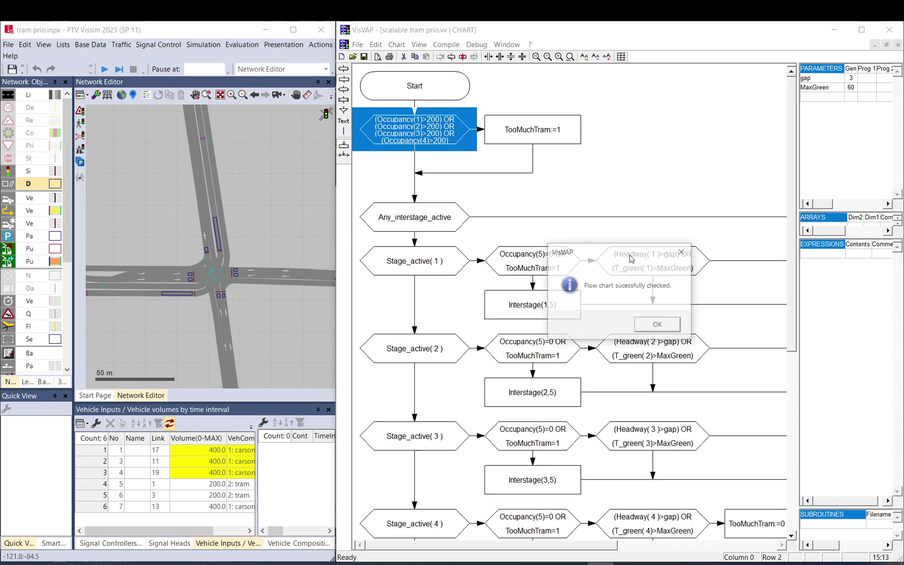
click(655, 325)
click(650, 325)
click(704, 328)
click(262, 196)
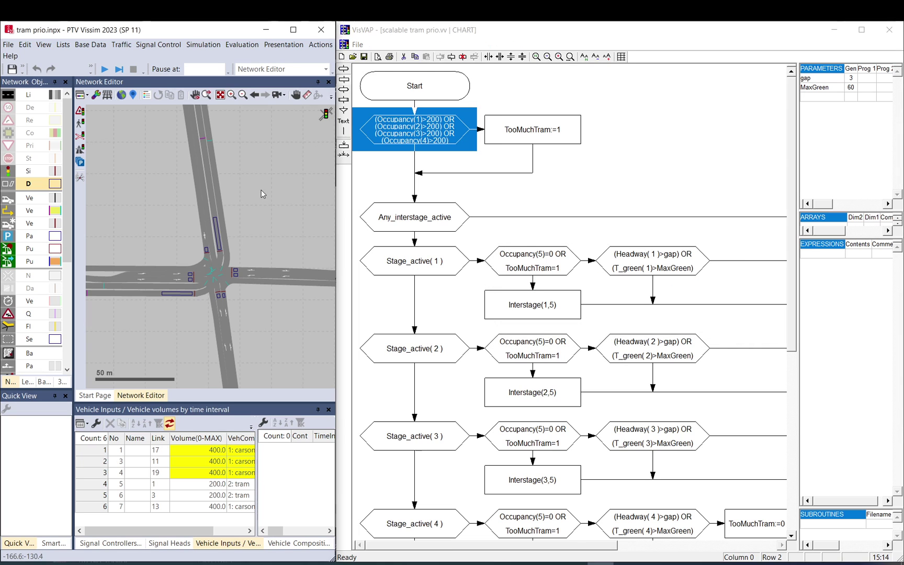
click(104, 68)
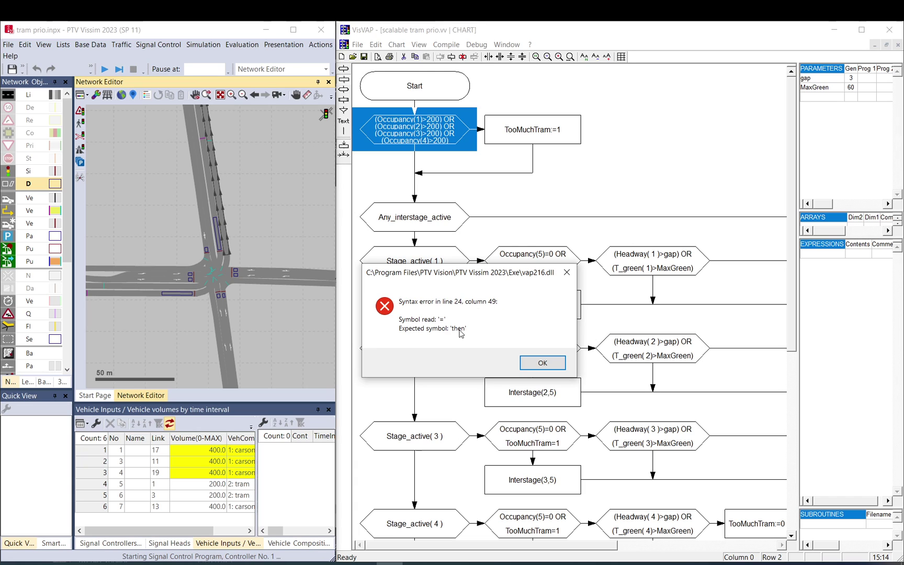
click(546, 364)
click(544, 363)
click(544, 363)
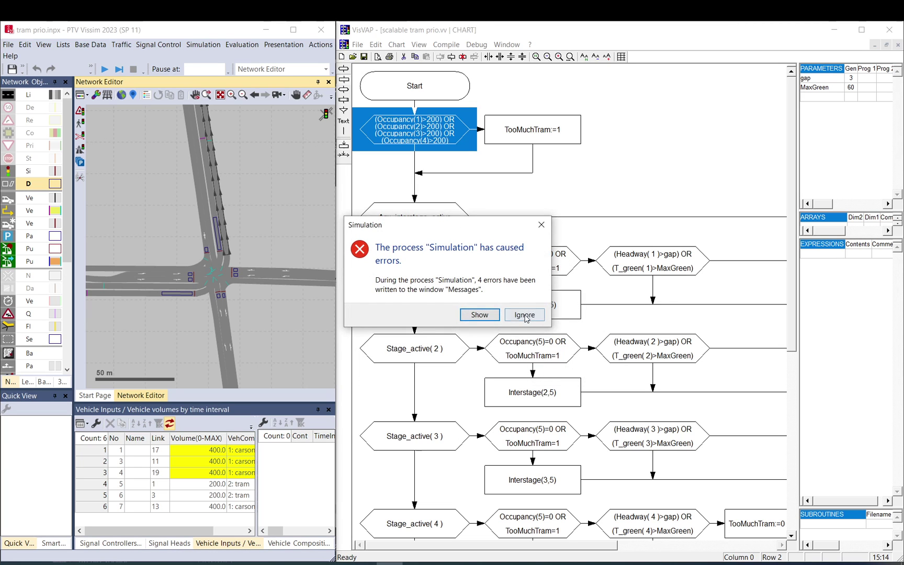
click(524, 315)
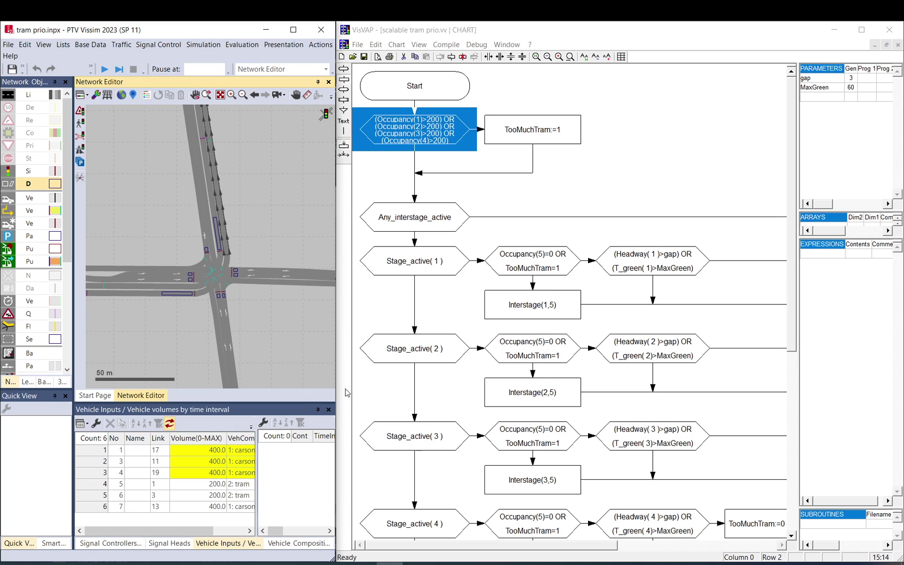
Bracket stage 1's tram condition so it reads (Occupancy(5)=0) OR (TooMuchTram=1).
drag(517, 547, 538, 545)
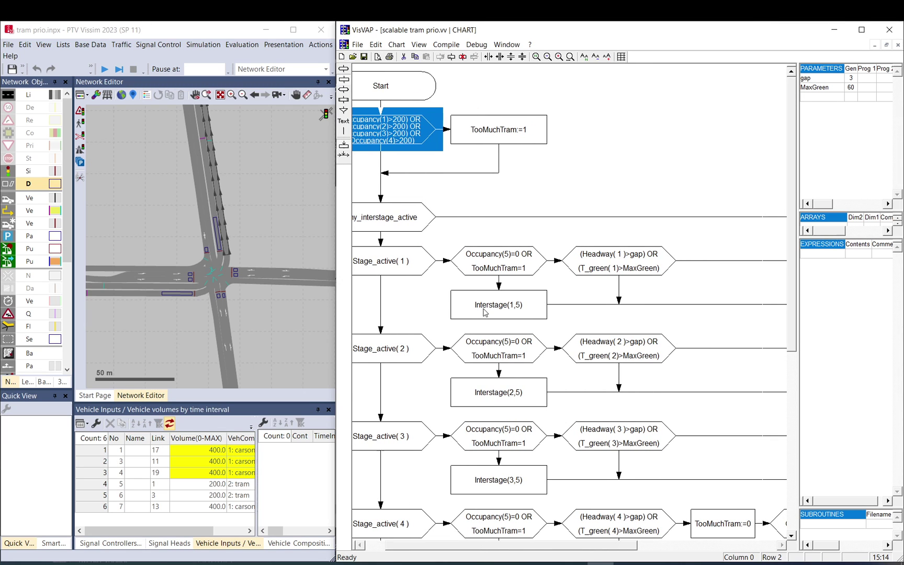
double_click(481, 267)
click(466, 253)
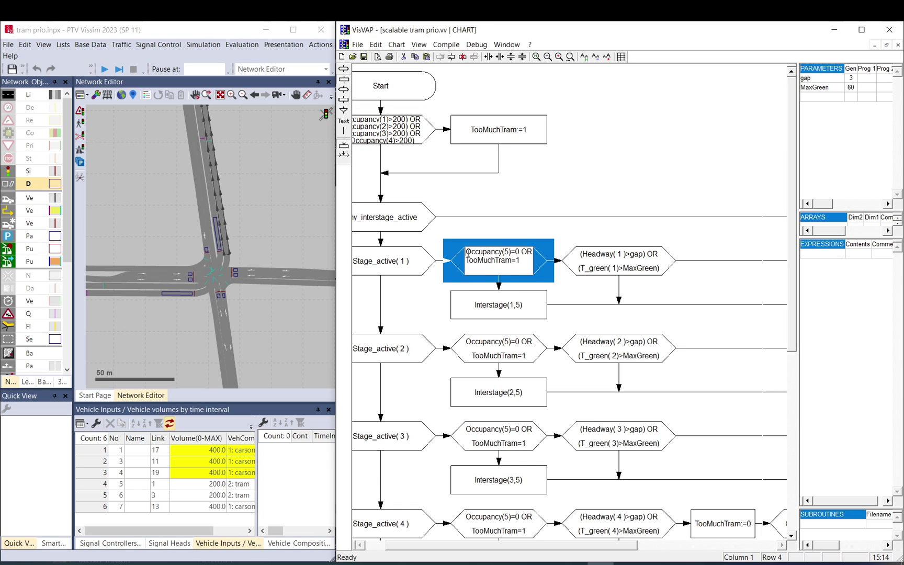
text(()
key(Right)
key(Right)
key(Right)
key(Right)
key(Right)
key(Right)
key(Right)
key(Right)
key(Right)
key(Right)
key(Right)
key(Right)
key(Right)
key(Right)
text() OR )
text(()
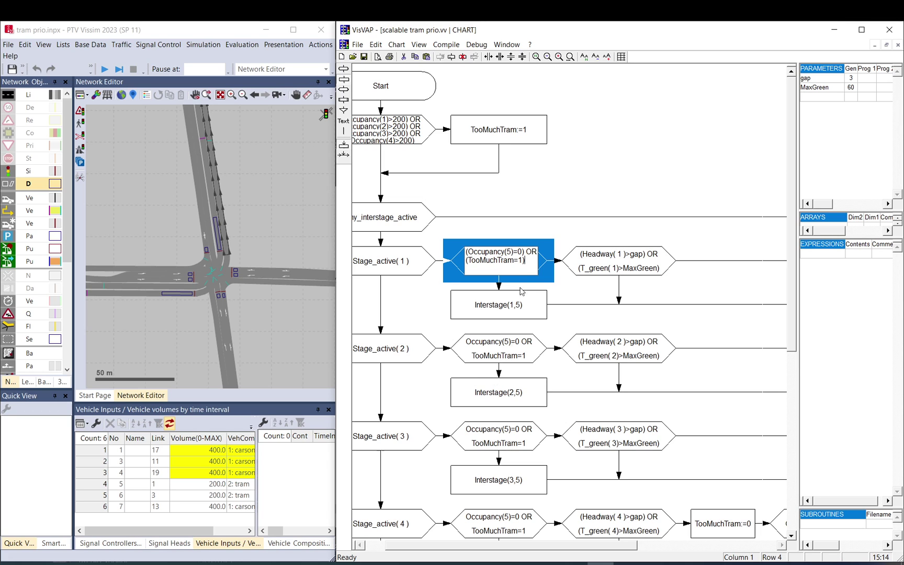
drag(523, 258, 432, 242)
key(ctrl+c)
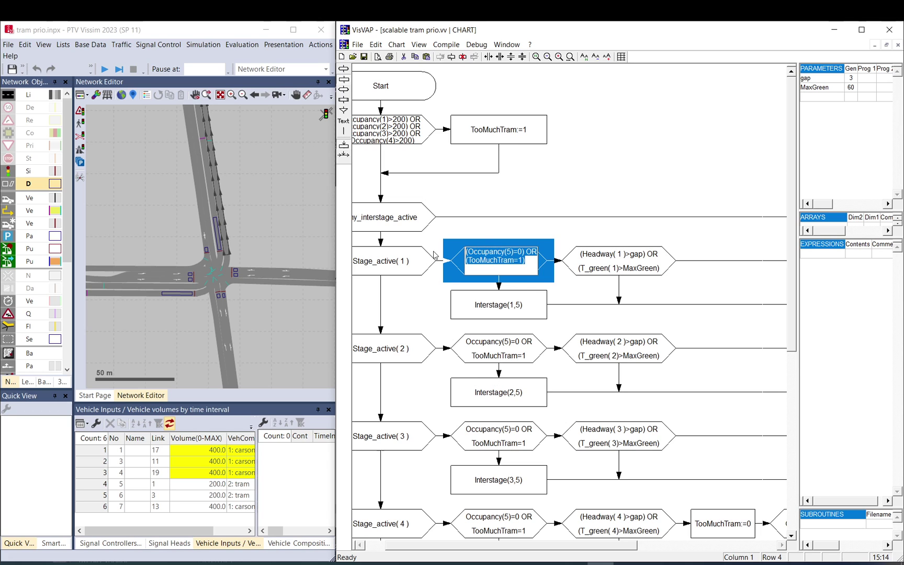
Paste the bracketed condition over the stage 2, 3 and 4 tram checks.
double_click(503, 359)
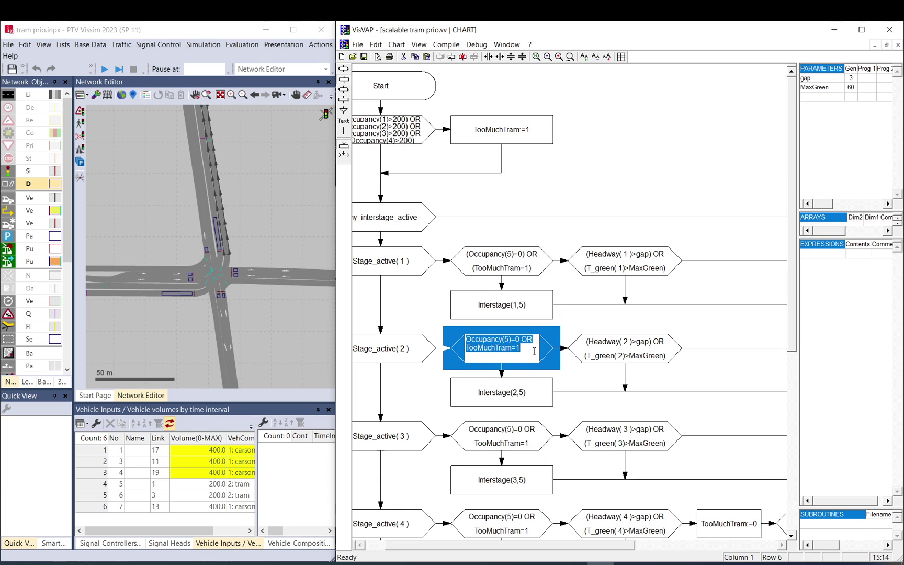
key(ctrl+v)
double_click(532, 439)
key(ctrl+v)
double_click(525, 523)
key(ctrl+v)
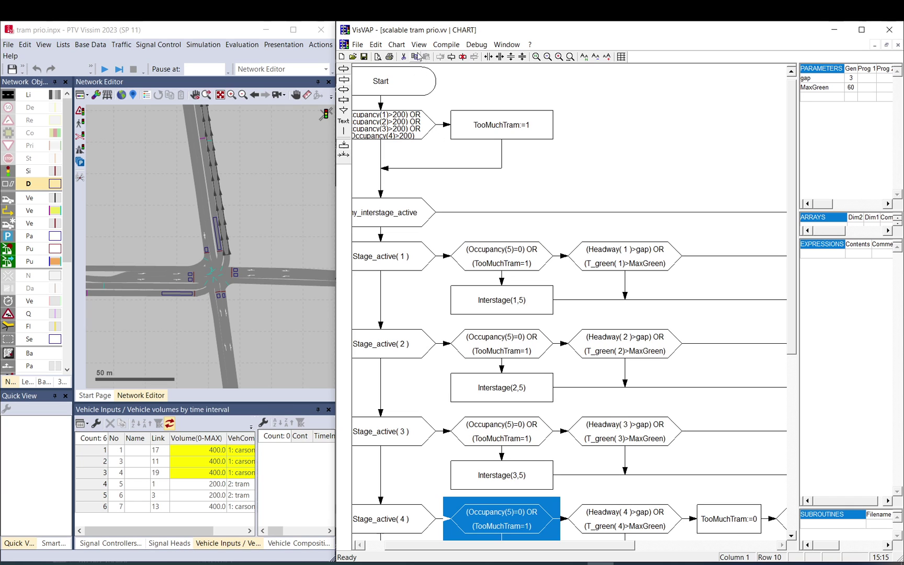
Generate the VAP file from the chart, overwriting the existing file.
click(448, 45)
click(475, 83)
click(662, 327)
click(650, 325)
click(717, 325)
Run the Vissim simulation viewed close on the intersection, then pause and resume it.
click(104, 69)
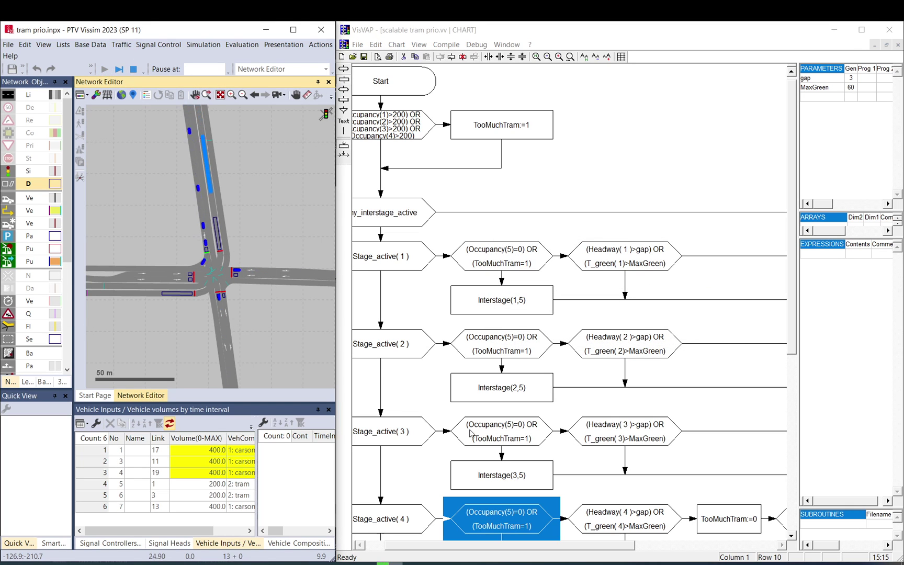
drag(256, 235, 271, 220)
scroll(271, 221, up, 2)
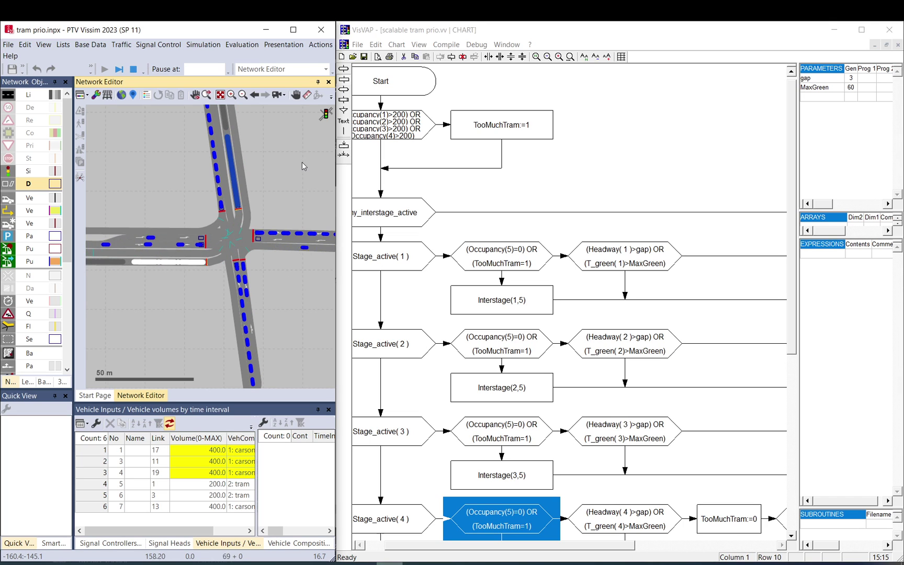
click(120, 69)
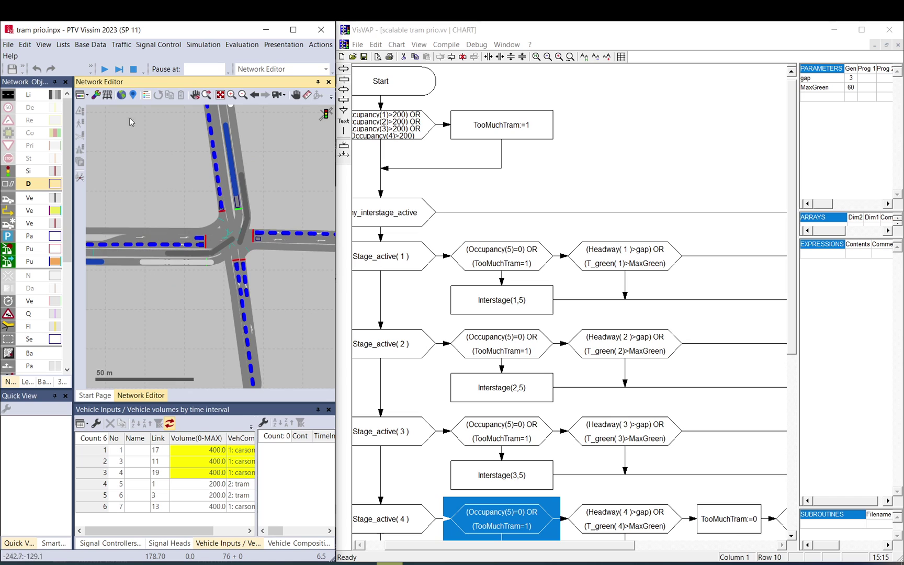
key(F5)
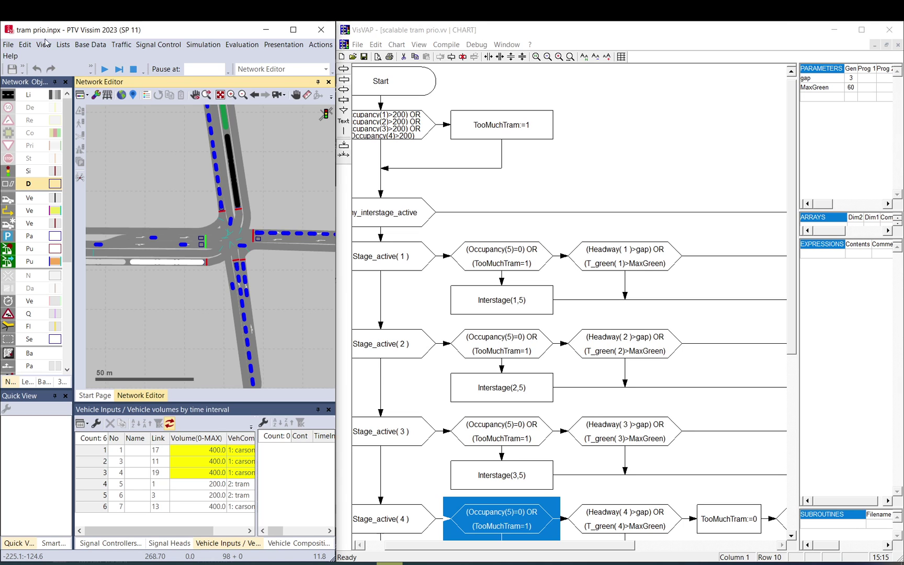
Continue the simulation to about 629 s while trams pass the junction.
click(105, 70)
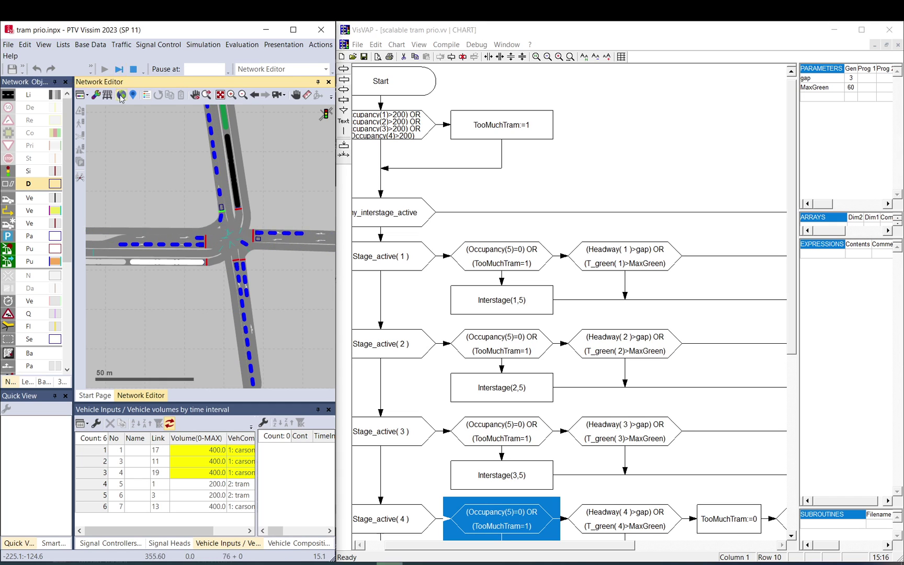
mouse_move(244, 268)
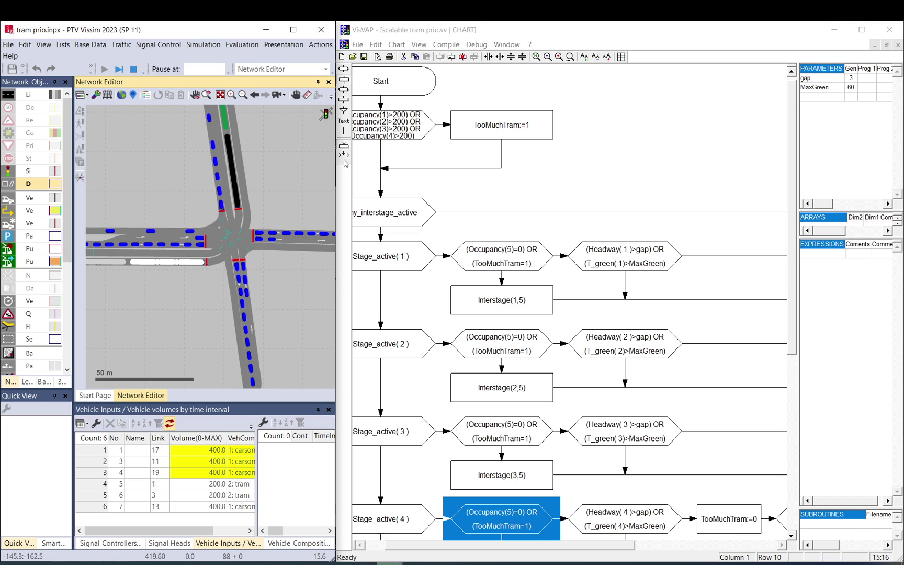
mouse_move(243, 231)
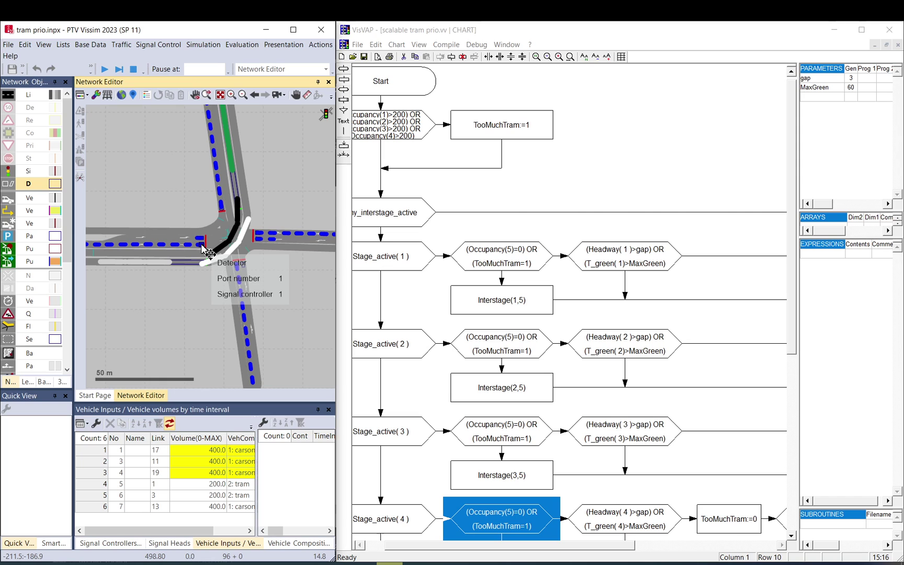
click(105, 73)
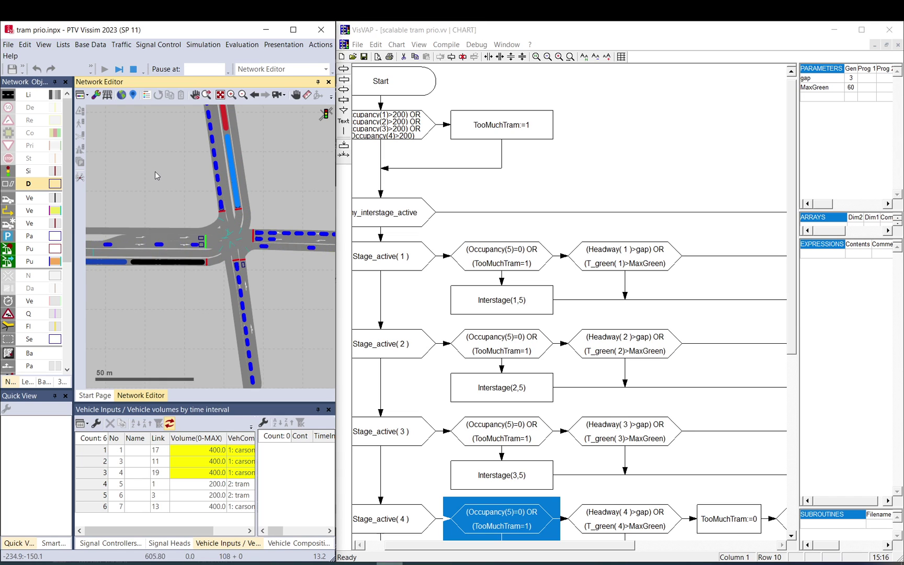
Stop the simulation and ignore the simulation warnings.
click(122, 73)
click(132, 70)
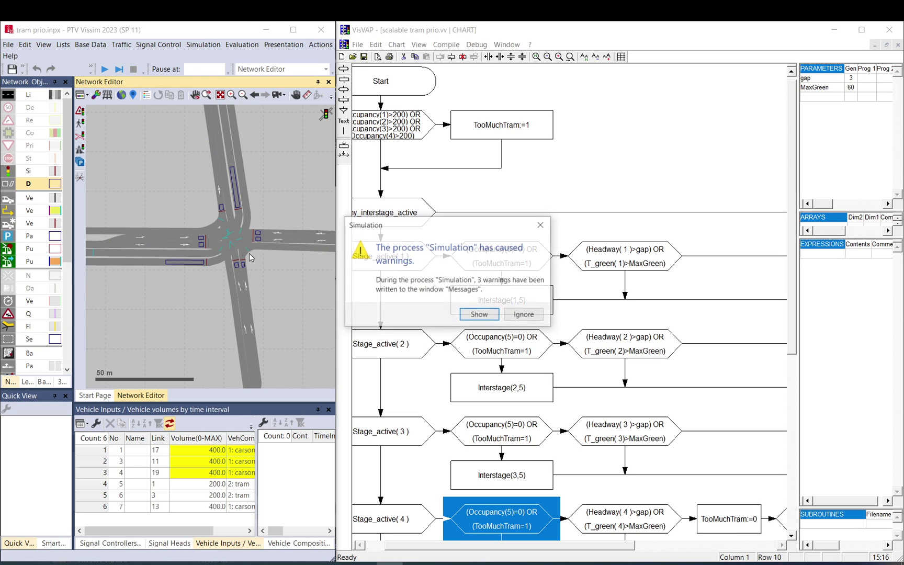
click(524, 315)
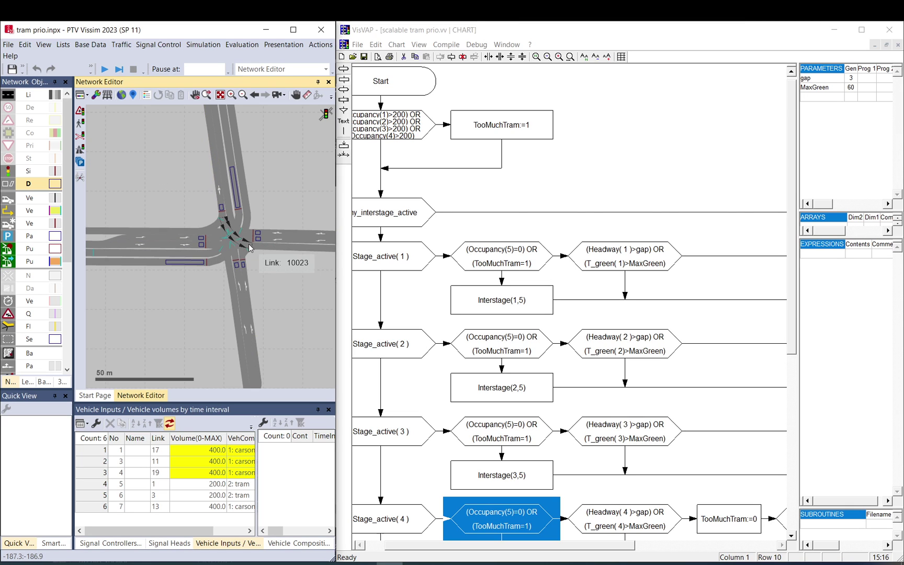
Select and deselect objects at the intersection, then zoom out and recentre on the junction.
scroll(249, 243, down, 3)
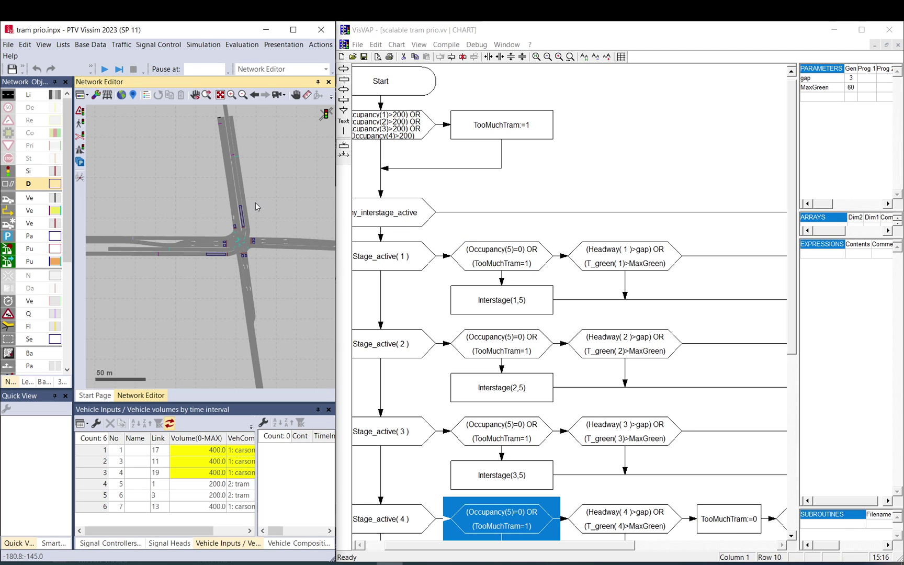
mouse_move(278, 199)
mouse_down()
mouse_move(198, 272)
mouse_move(276, 201)
mouse_up()
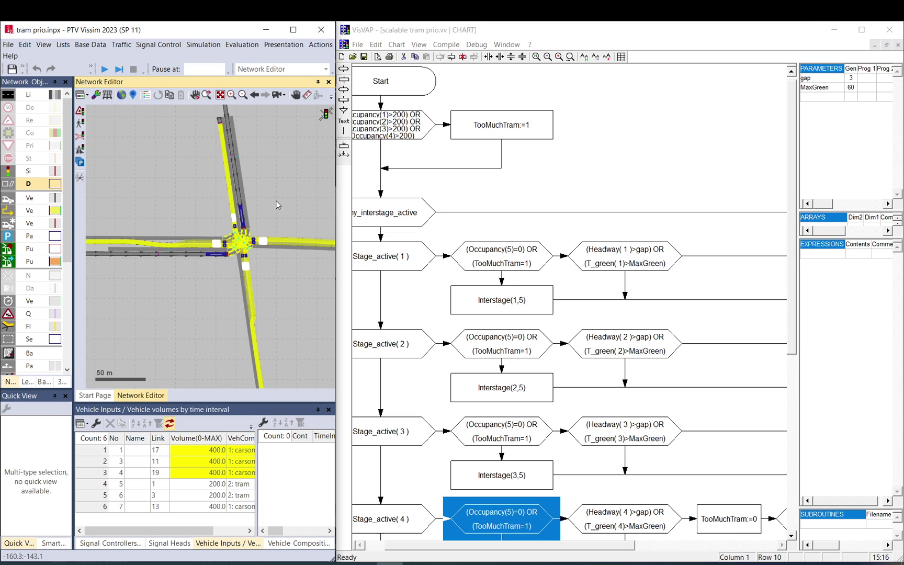
click(275, 200)
scroll(268, 210, down, 4)
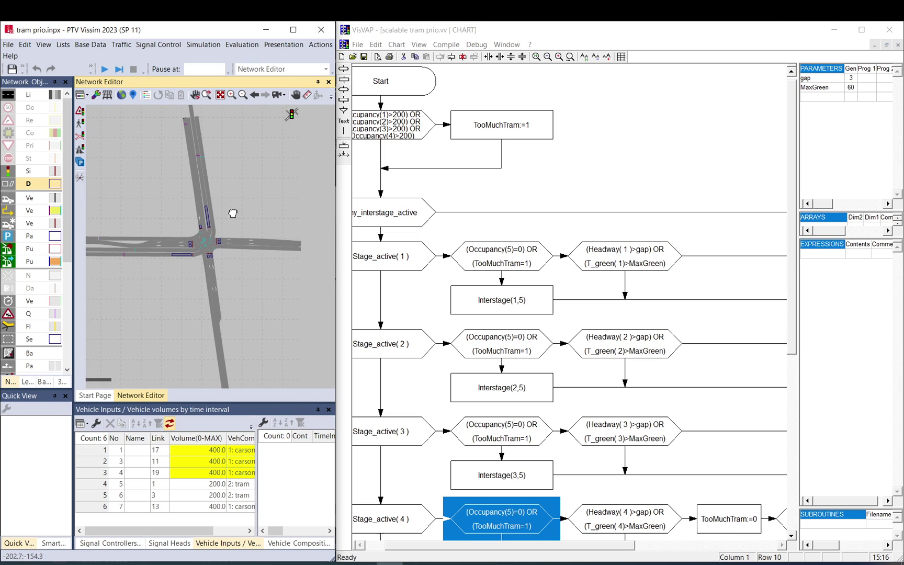
scroll(231, 219, down, 2)
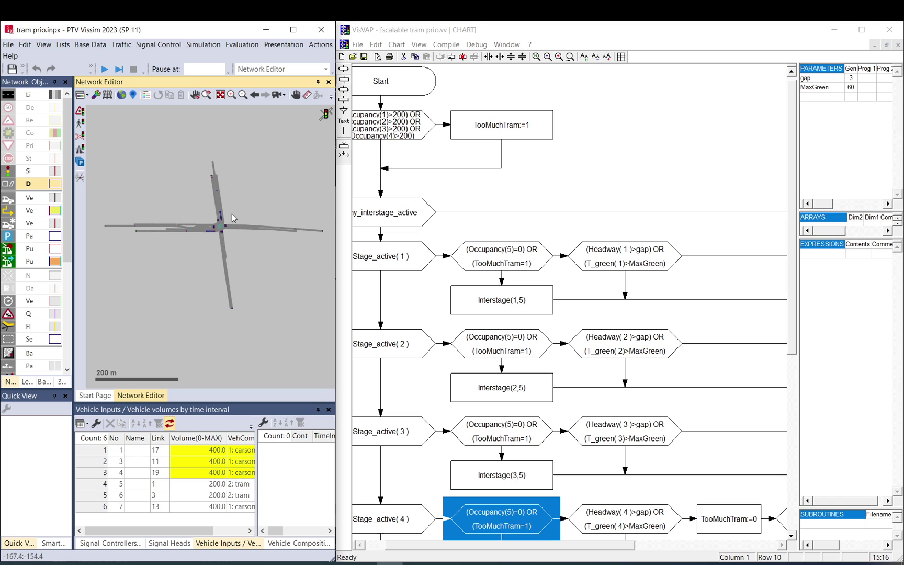
drag(233, 211, 232, 225)
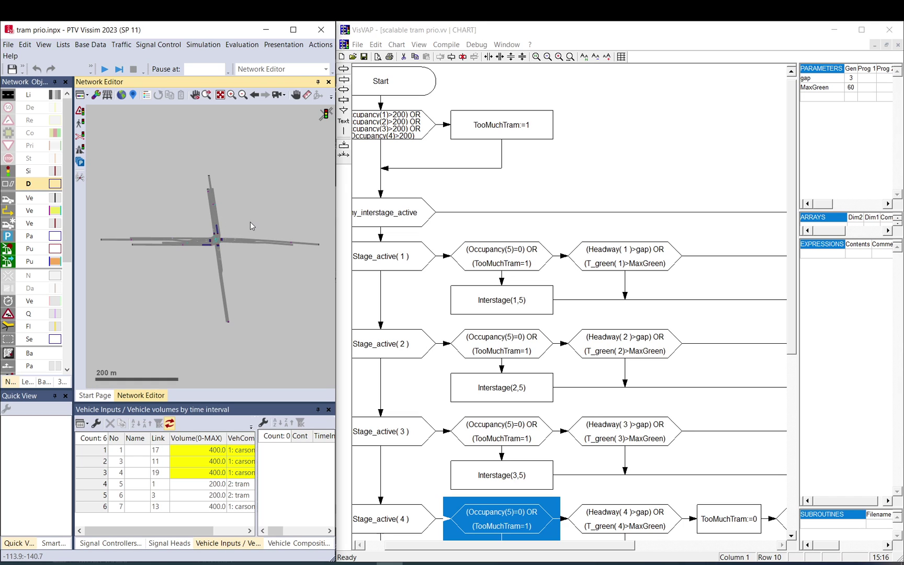